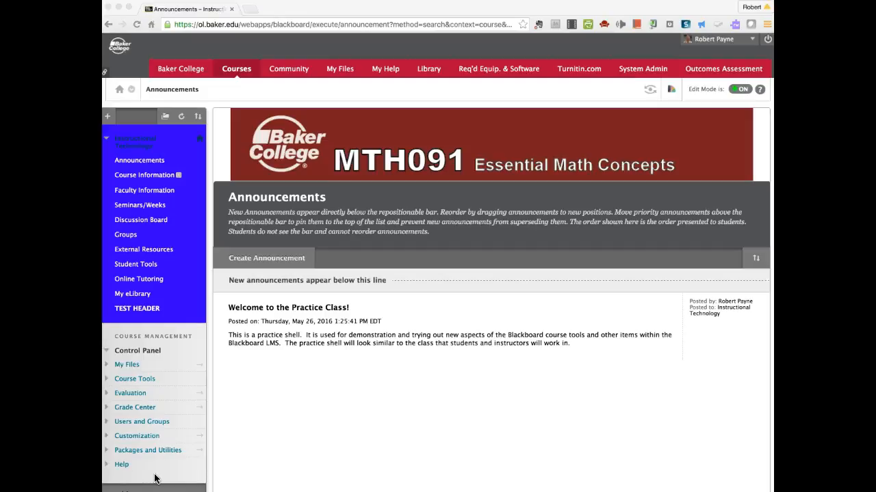
- Open Blackboard Collaborate from the course's Course Tools and collapse the expanded tool list
click(254, 427)
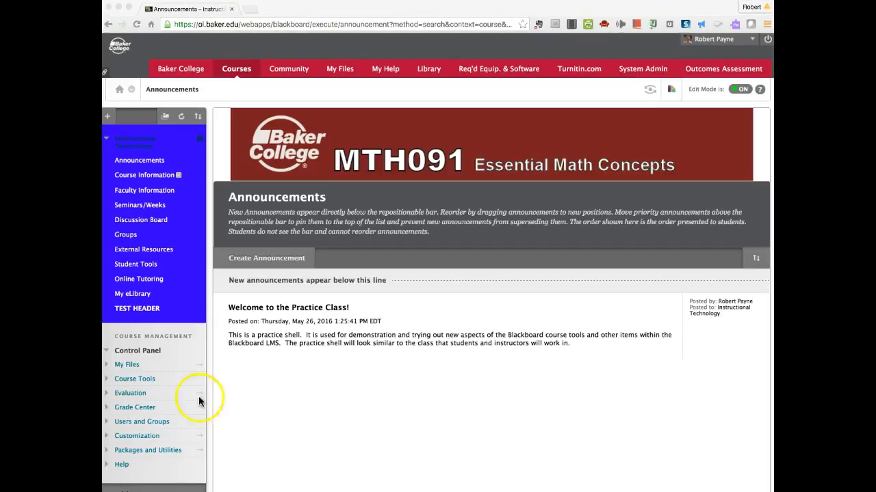
click(106, 380)
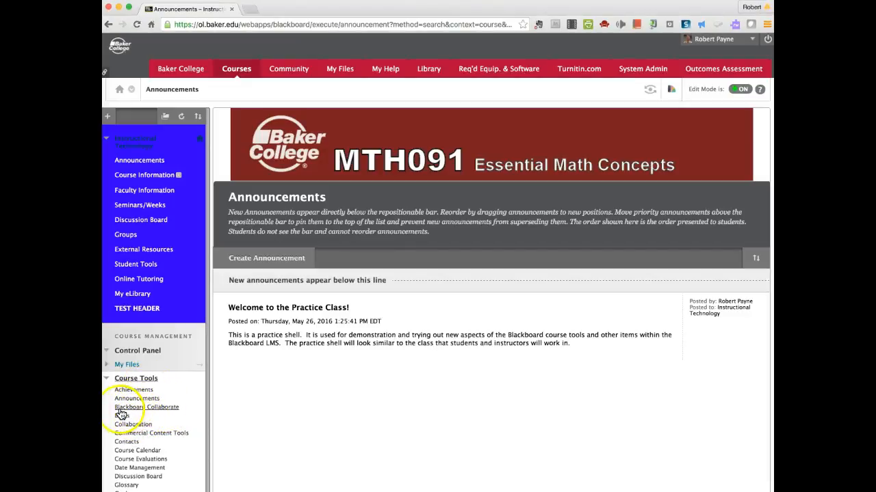
click(156, 409)
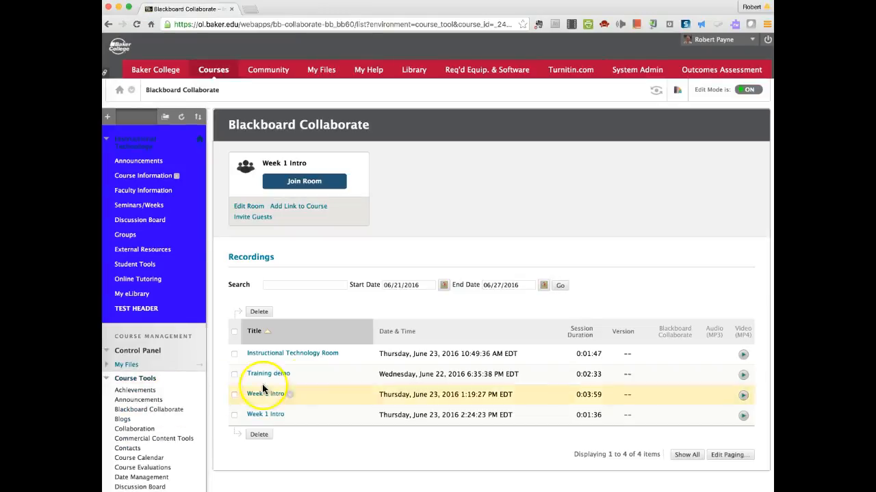
click(106, 380)
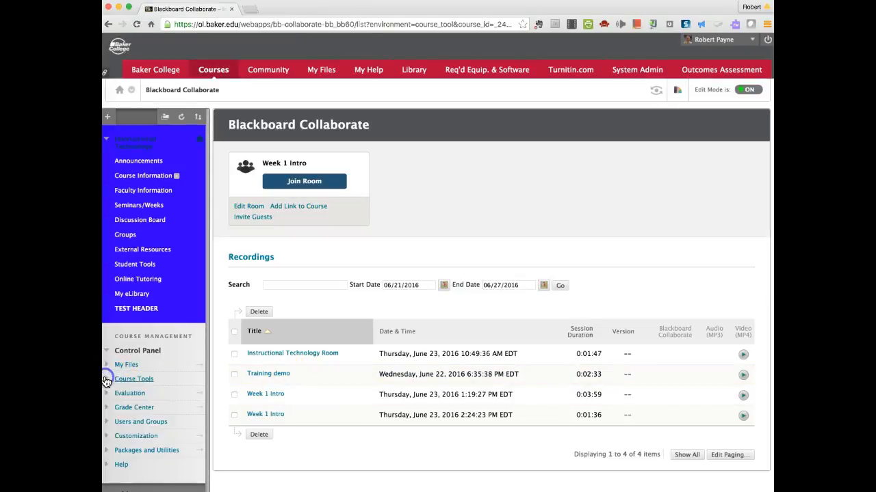
- Open Blackboard Collaborate through the course's Student Tools page
click(134, 266)
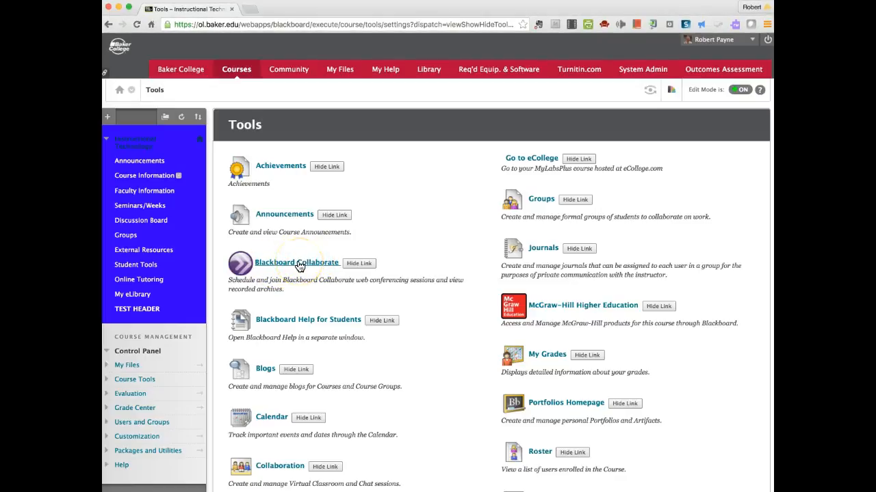
click(302, 266)
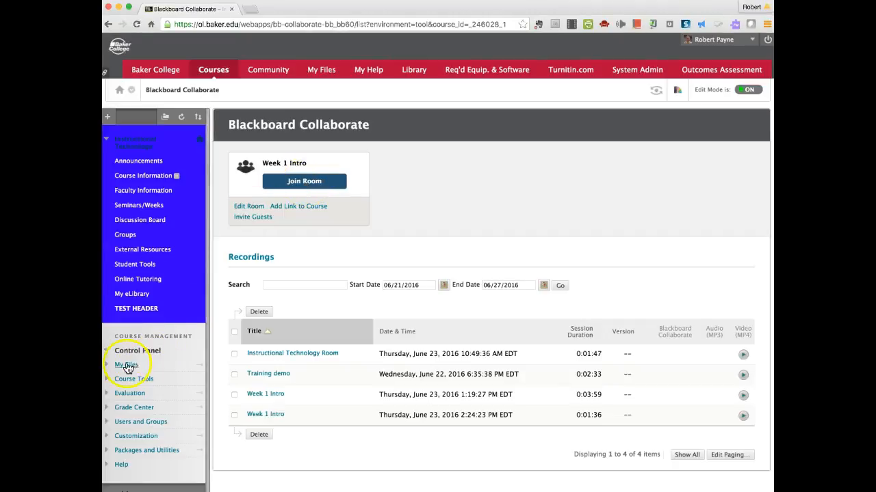
- Reopen Blackboard Collaborate from Course Tools and join the Week 1 Intro room
click(107, 380)
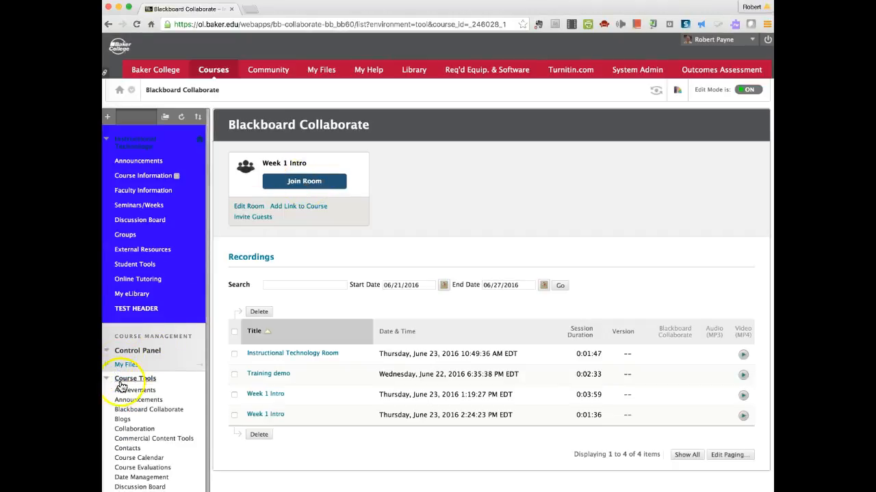
click(148, 409)
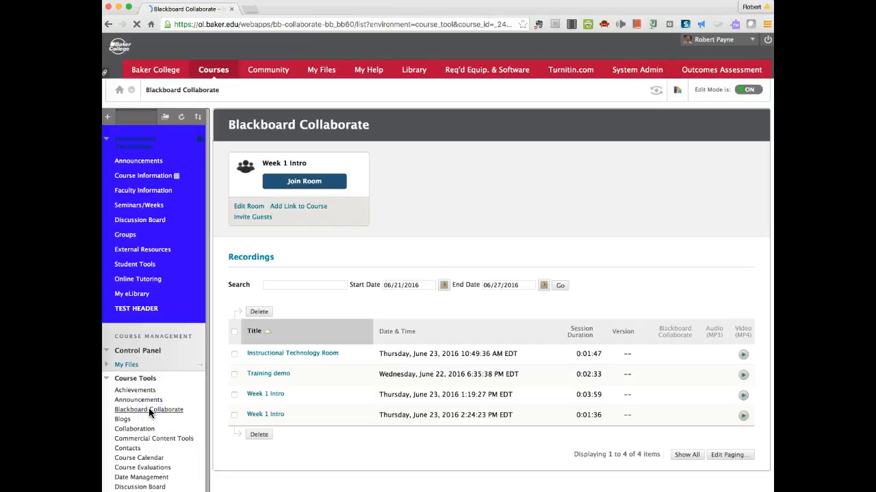
click(308, 183)
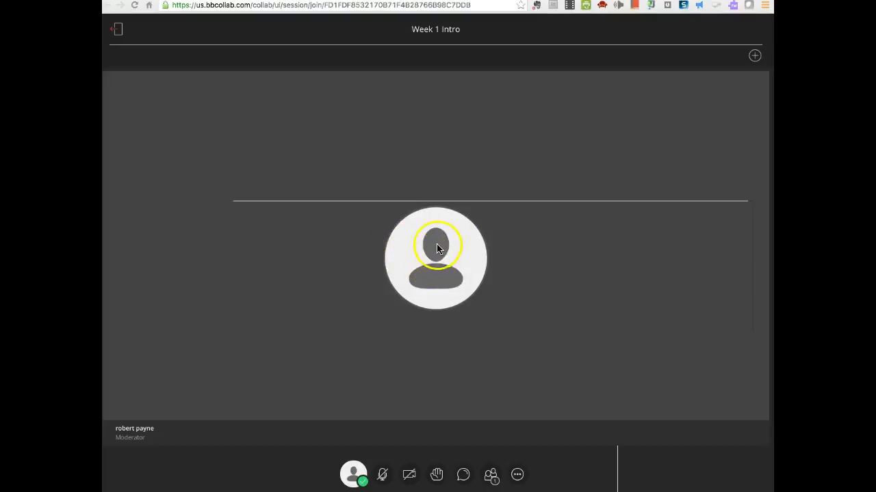
- Examine the audio and video options in the session's My Settings and close them
click(353, 475)
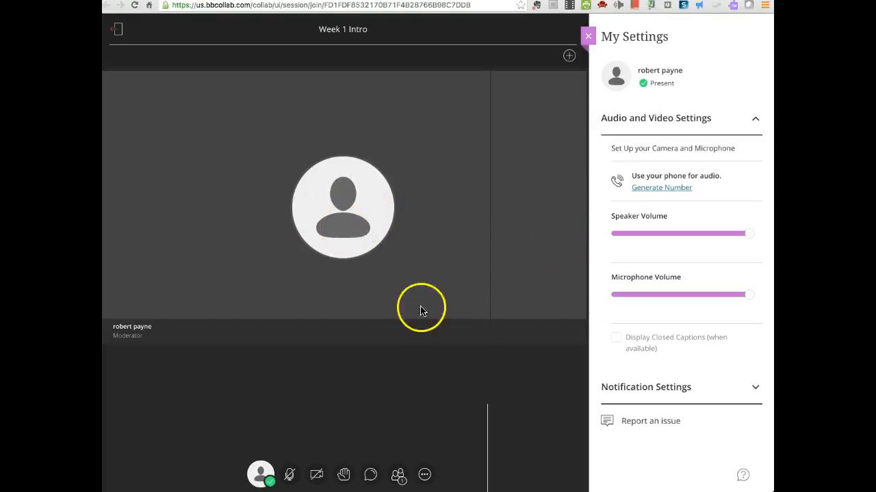
click(588, 37)
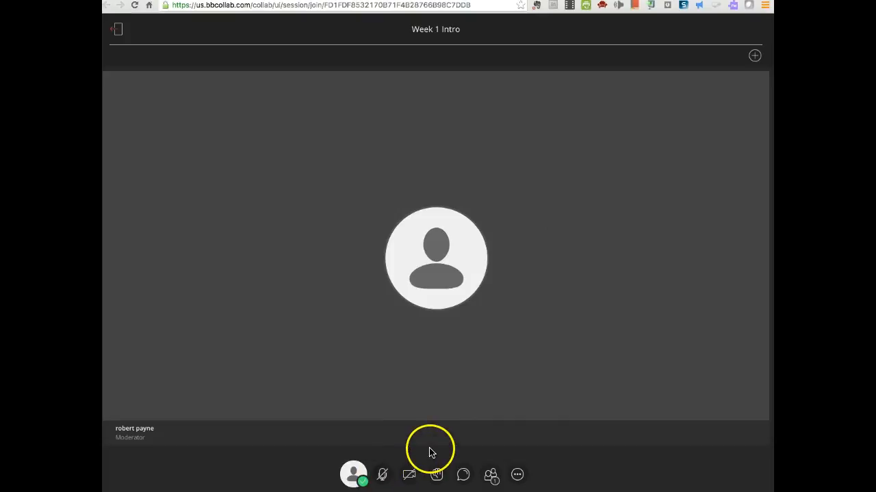
- Turn on the microphone and share the webcam video with the session
click(383, 476)
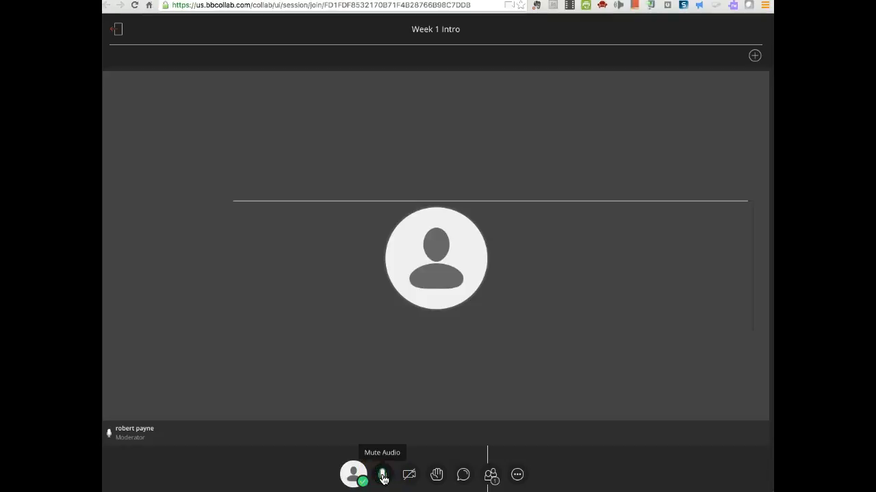
click(383, 477)
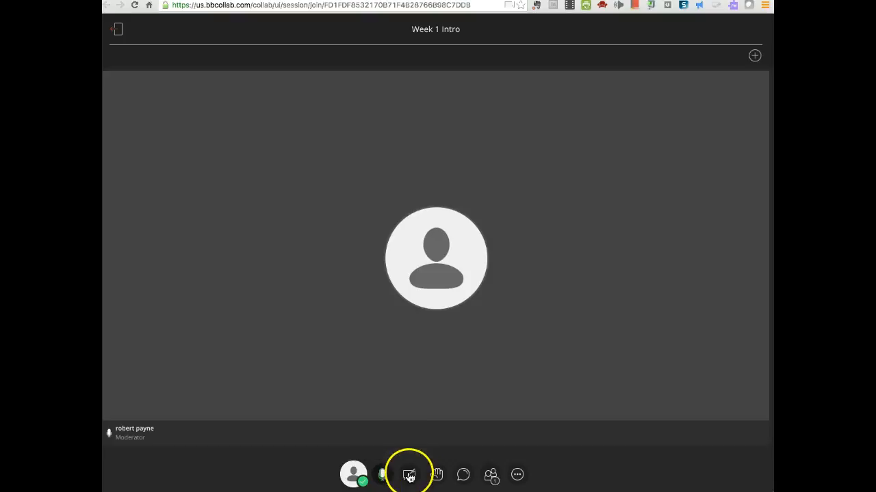
click(409, 476)
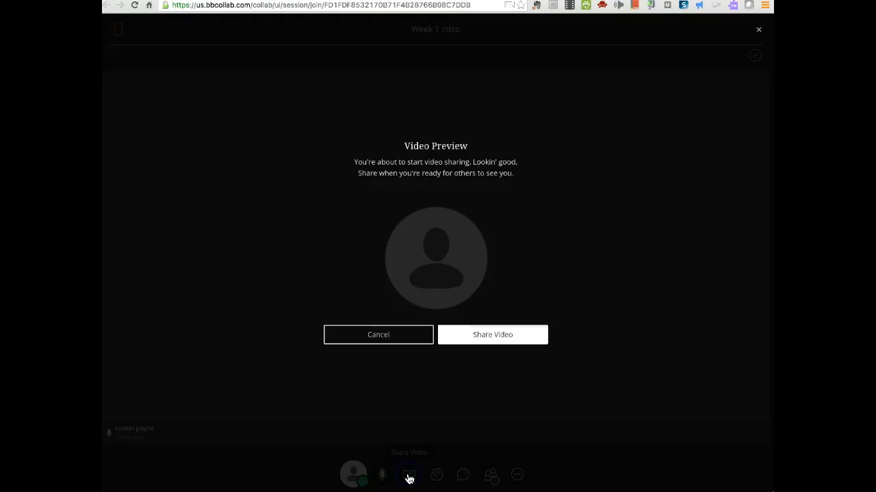
click(494, 334)
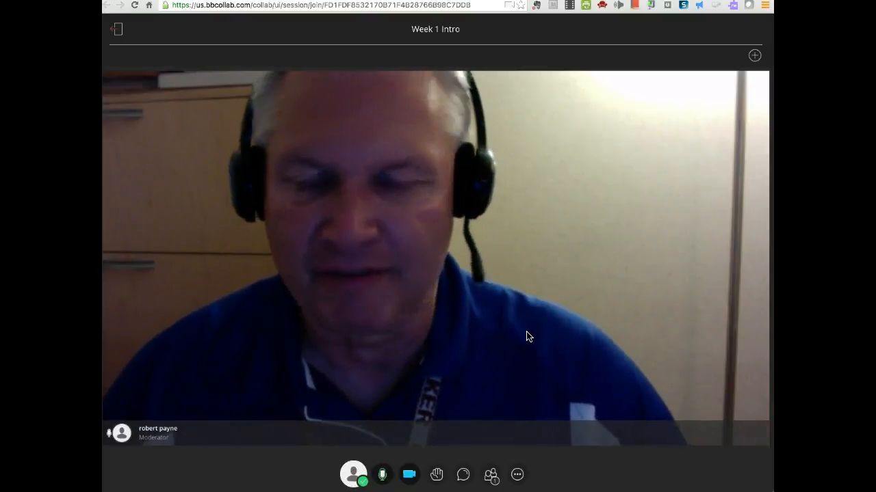
click(531, 330)
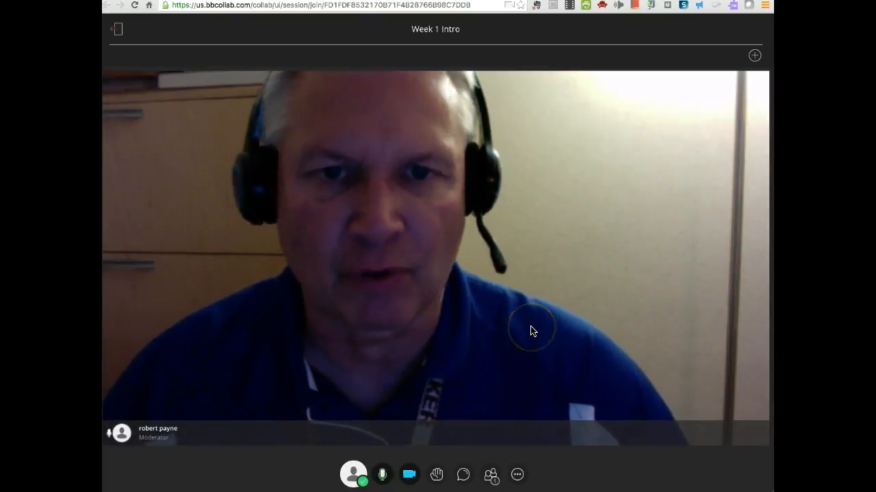
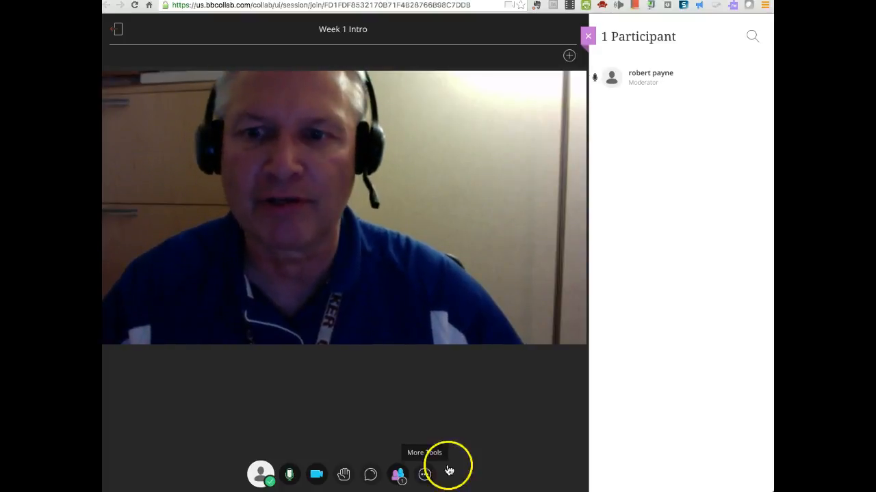
- Inspect the options available for the moderator in the participant list and close the list
mouse_move(757, 75)
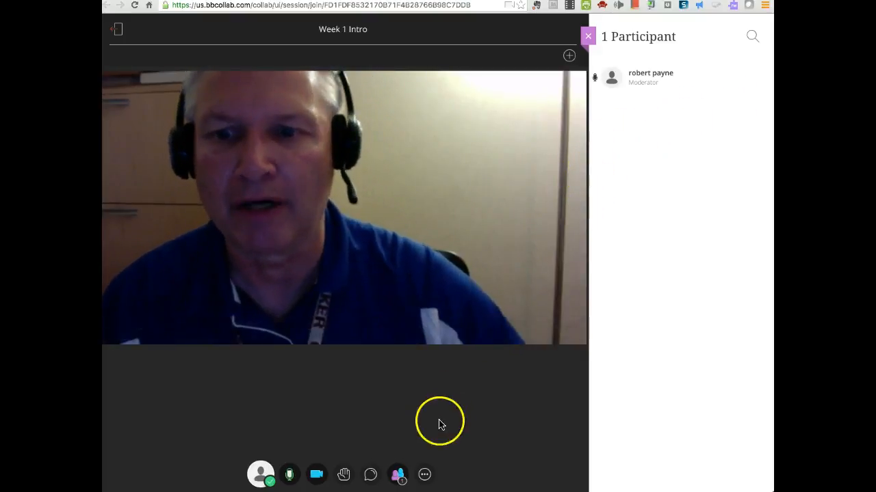
click(756, 77)
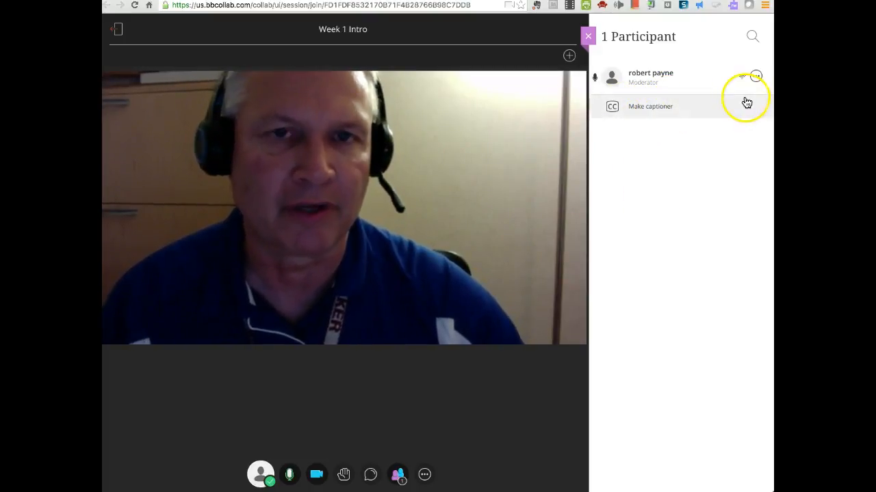
click(755, 78)
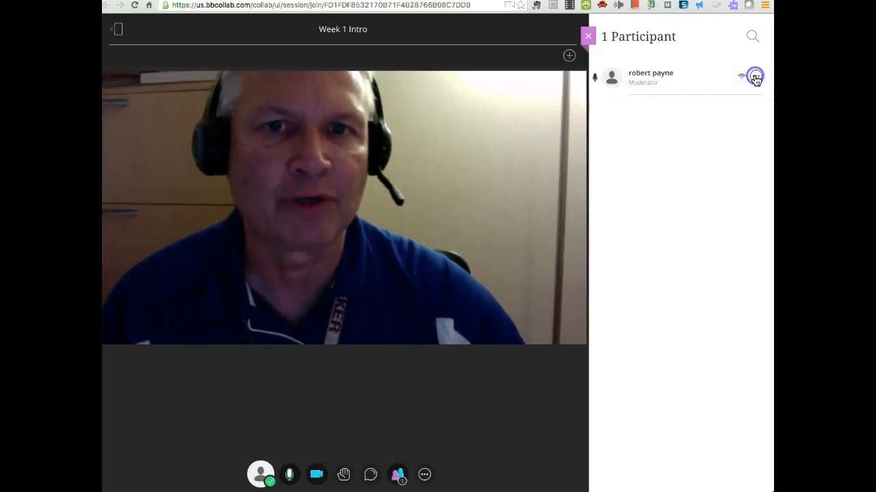
click(588, 38)
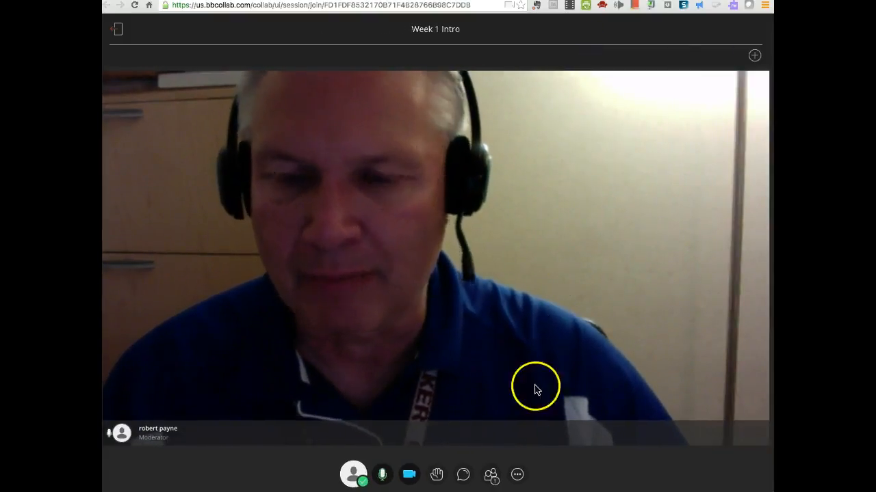
- Try out the participants' audio permission and the moderator-only profile picture option in Session Settings, and close the settings
click(518, 476)
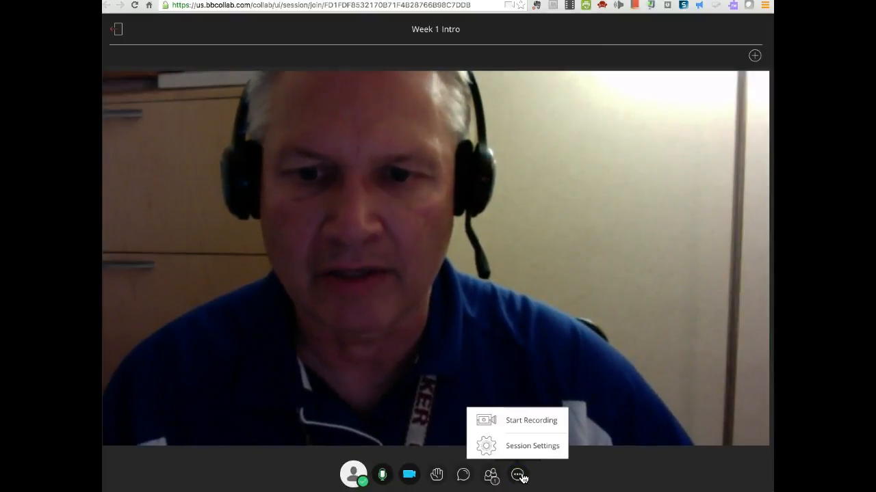
click(486, 448)
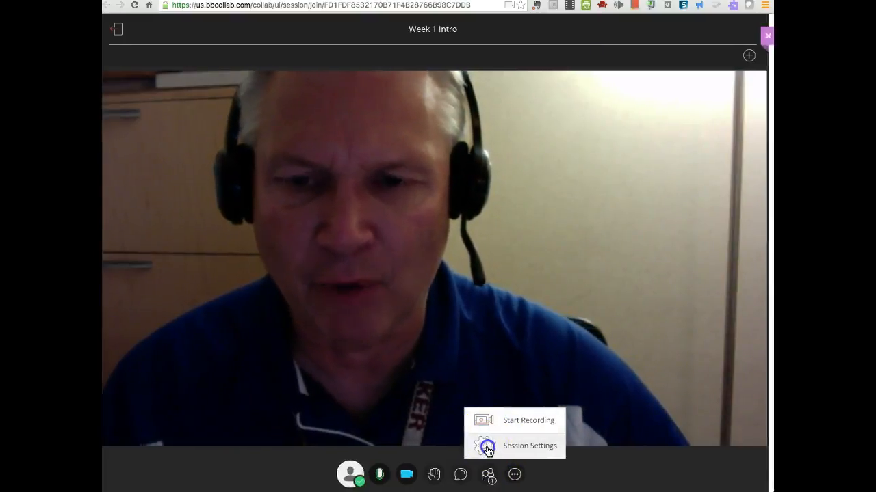
click(488, 448)
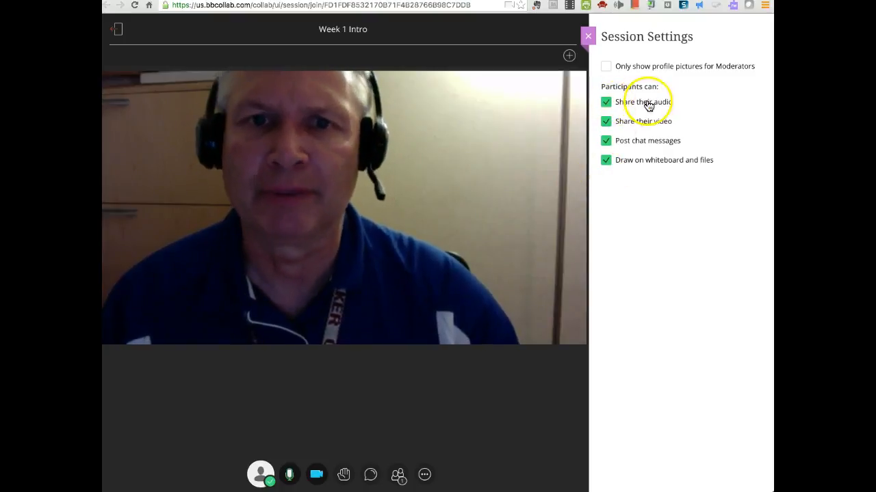
click(606, 104)
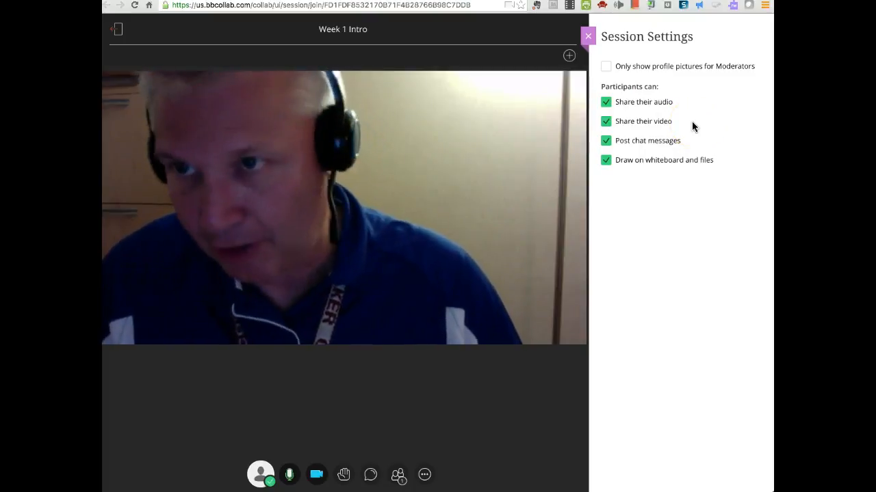
click(603, 71)
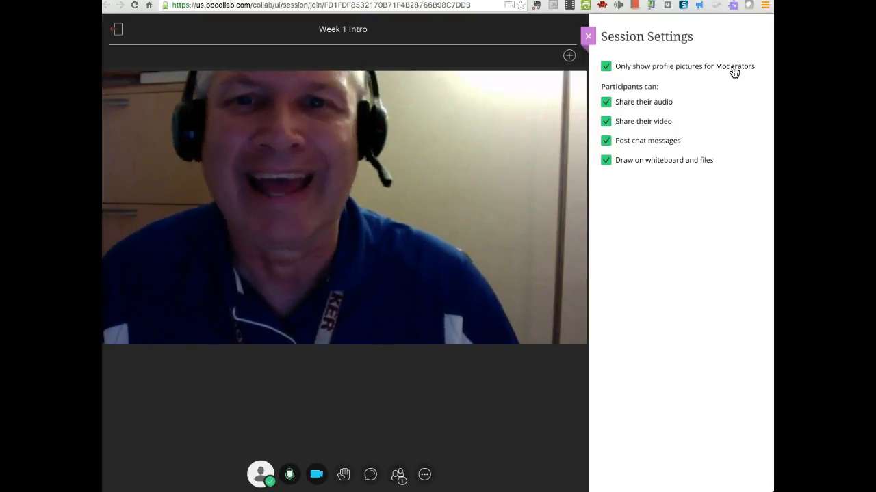
click(604, 70)
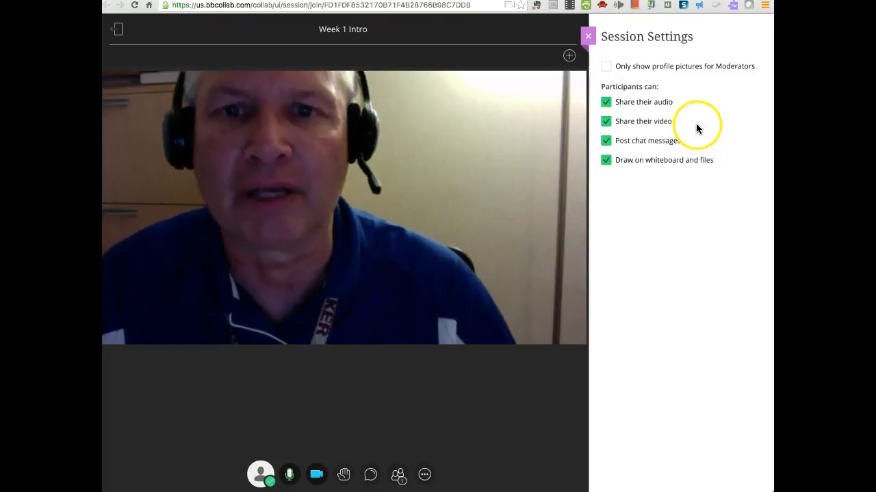
click(587, 37)
click(518, 475)
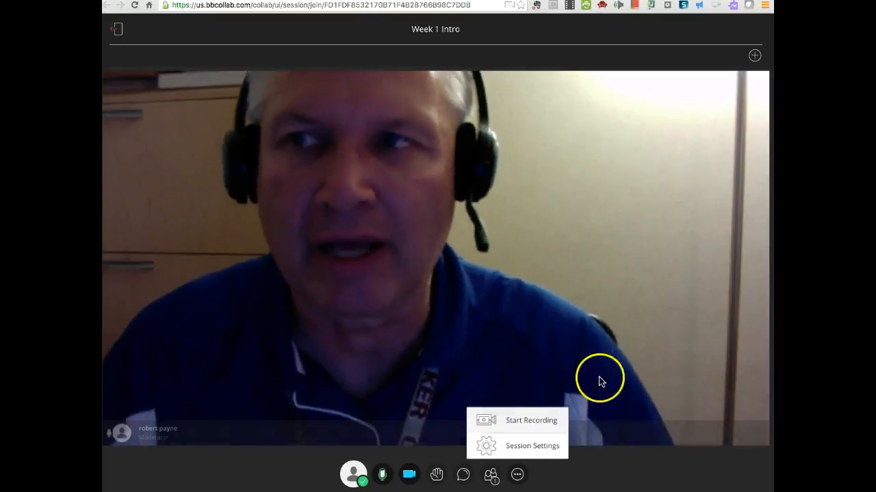
click(633, 352)
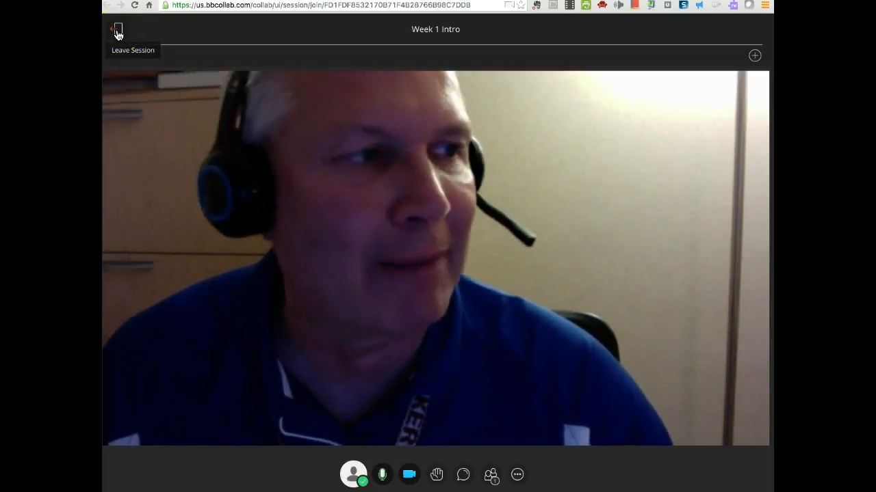
click(121, 36)
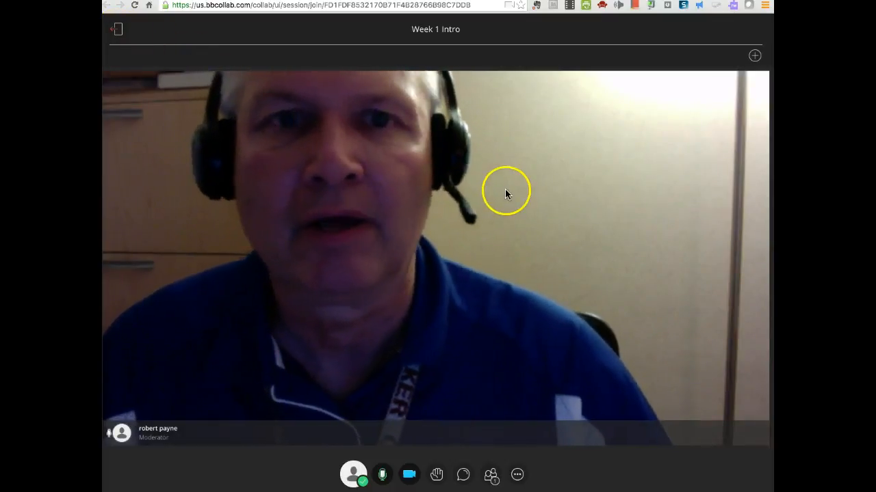
- Share a blank whiteboard with the session
click(754, 58)
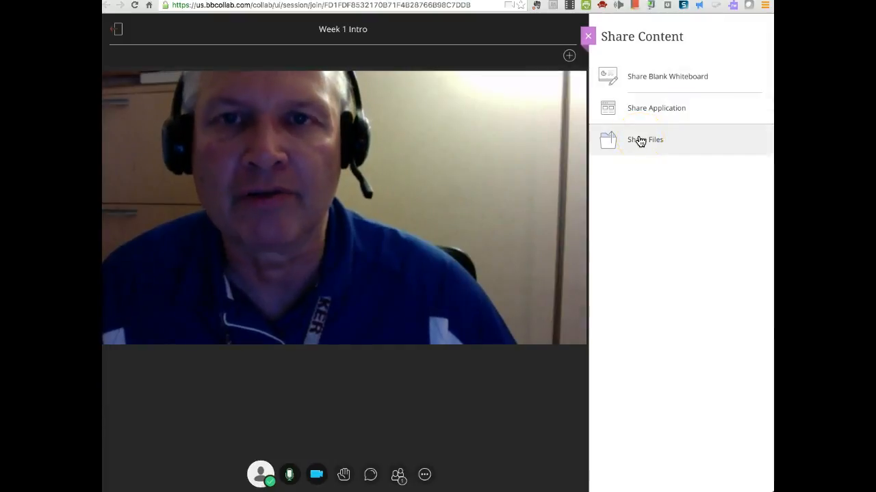
click(666, 82)
click(421, 226)
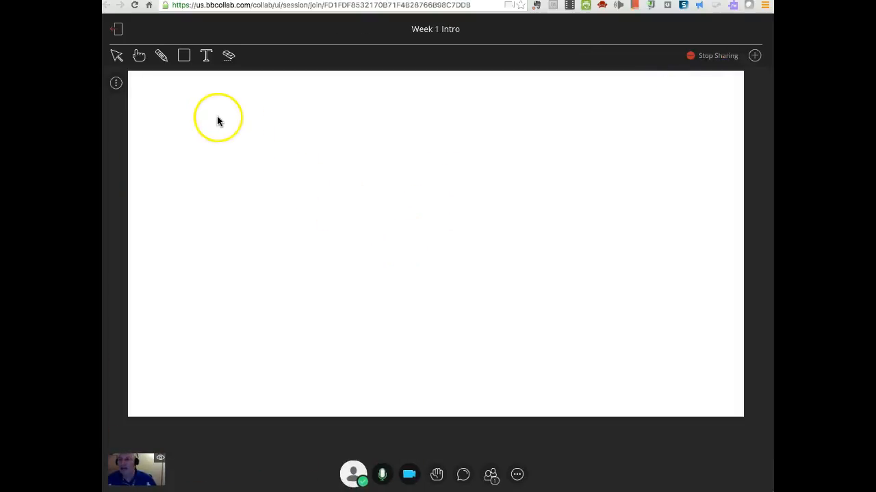
- Handwrite the equation 2 + 3 = 5 in blue on the whiteboard with the Pencil tool
click(162, 55)
click(251, 56)
click(232, 114)
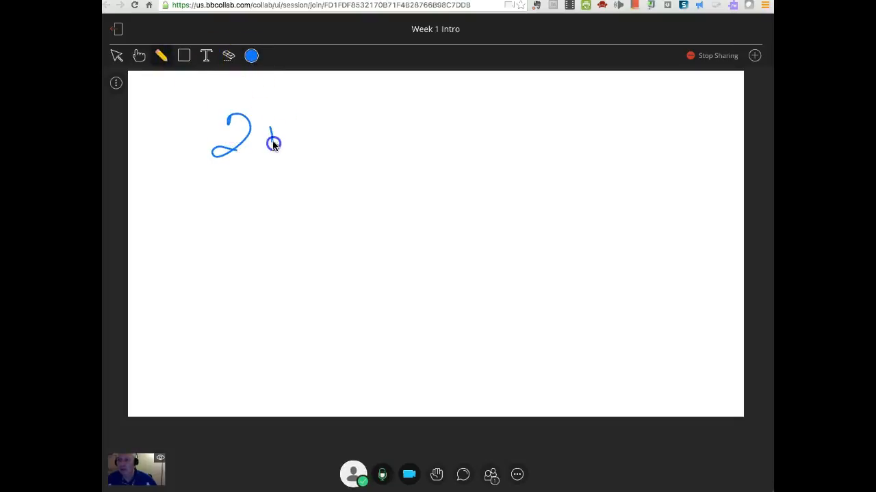
drag(260, 136, 283, 134)
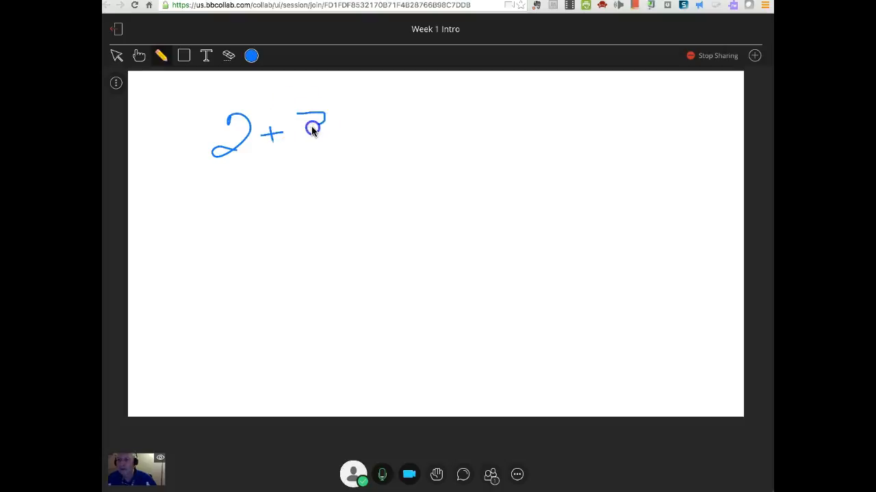
drag(281, 156, 280, 155)
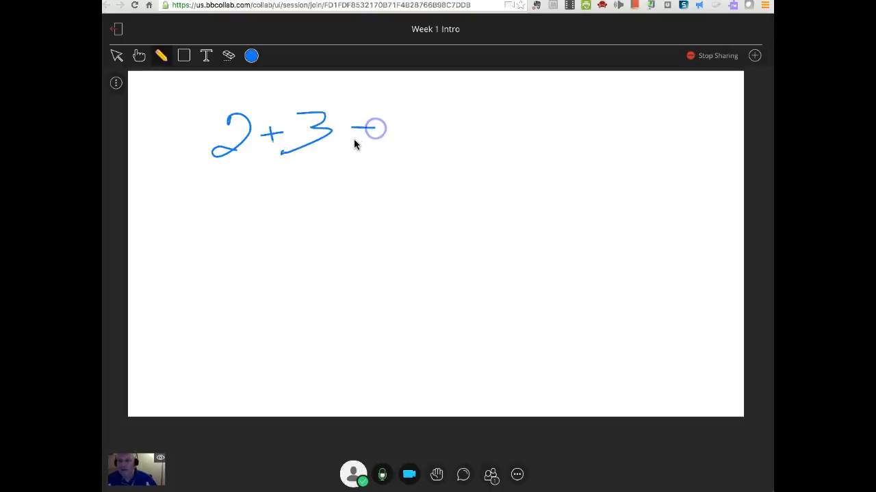
drag(393, 118, 401, 141)
- Add a line of random sample text below the handwritten equation, and clear everything off the whiteboard
click(205, 56)
click(251, 181)
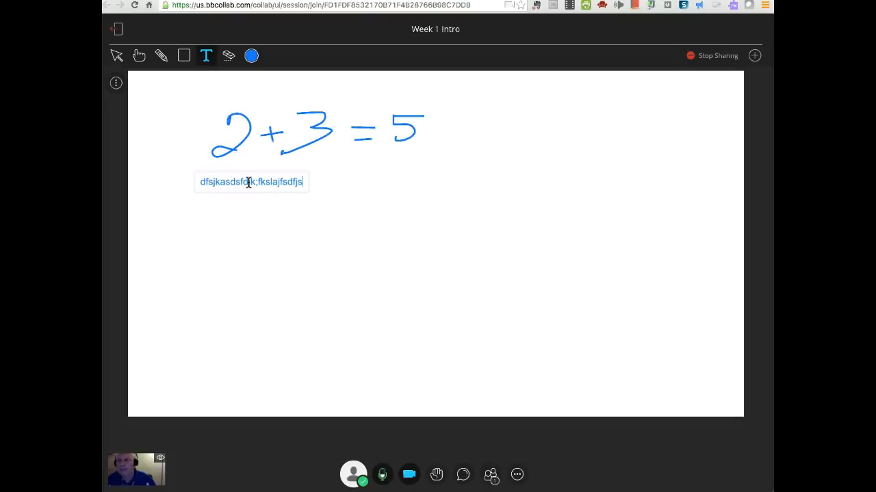
click(228, 55)
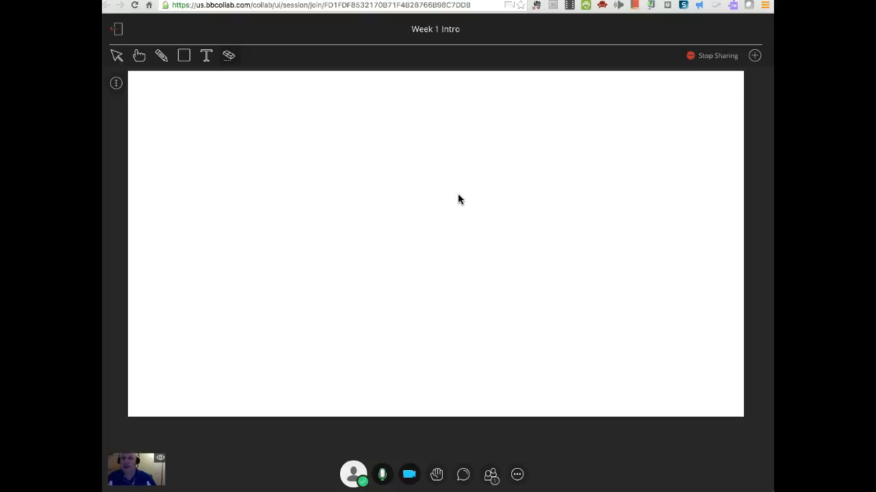
- Stop sharing the whiteboard and bring up the application sharing window
click(711, 58)
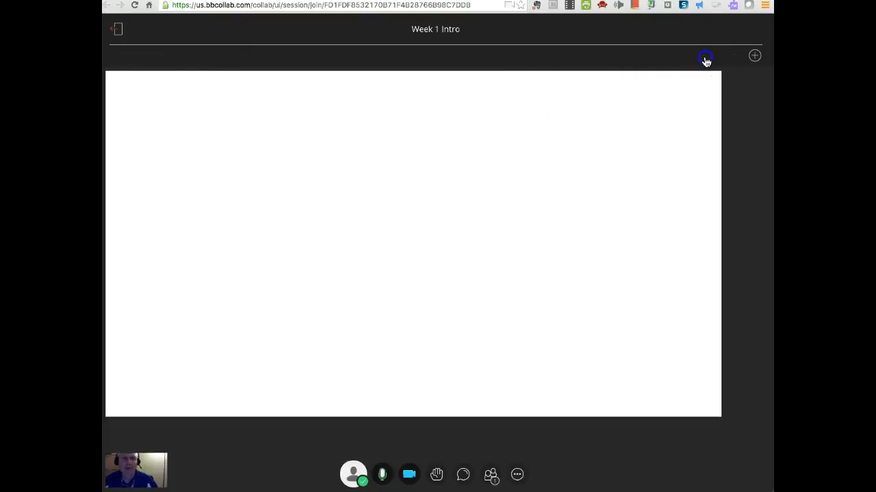
click(755, 56)
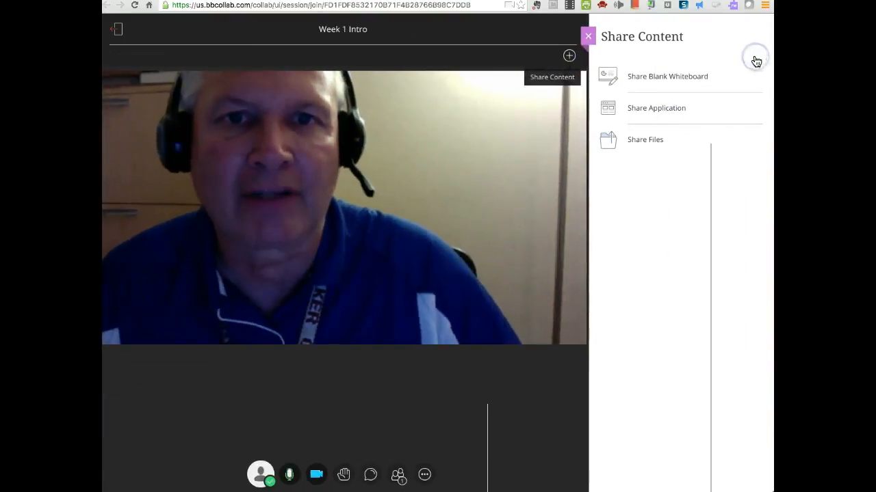
click(652, 113)
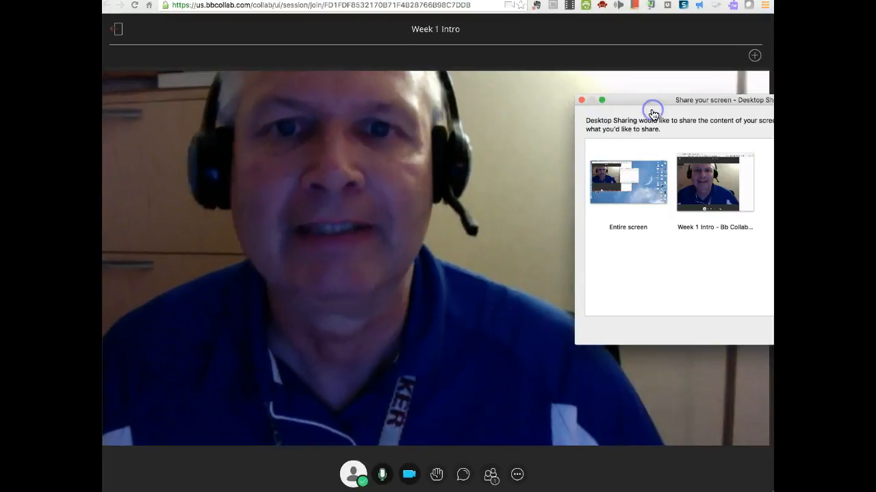
click(370, 49)
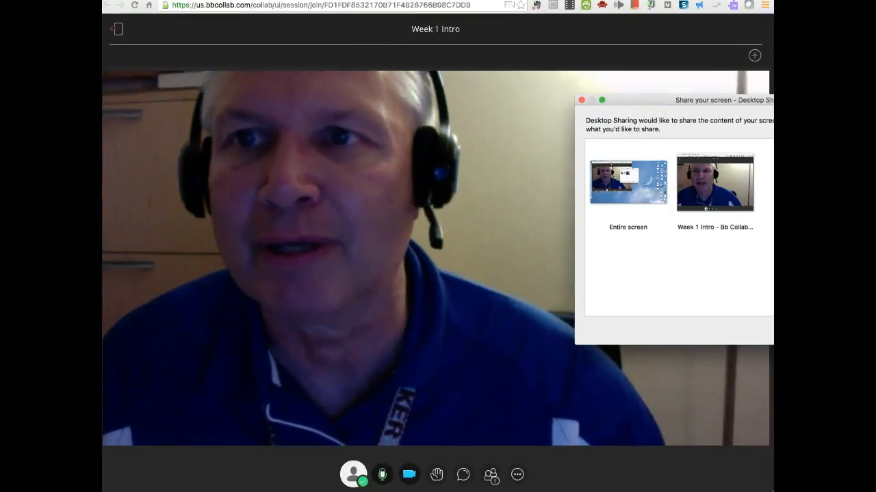
key(super+t)
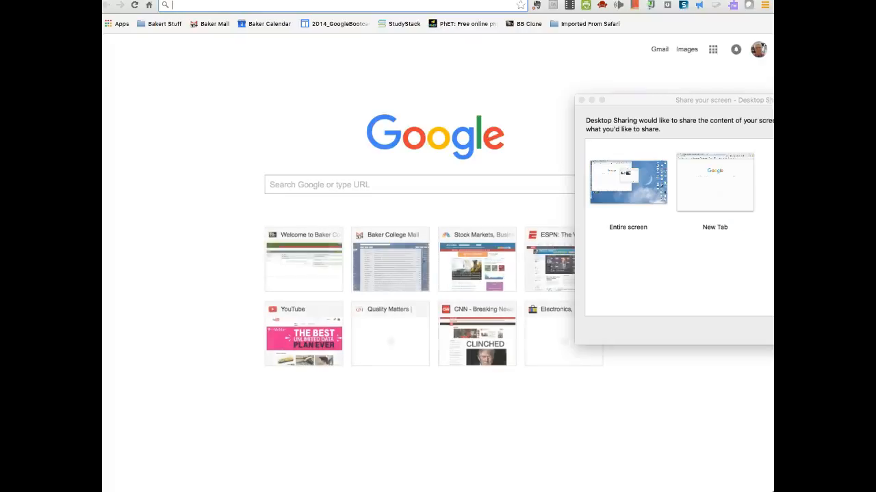
text(w.)
text(cnn.com)
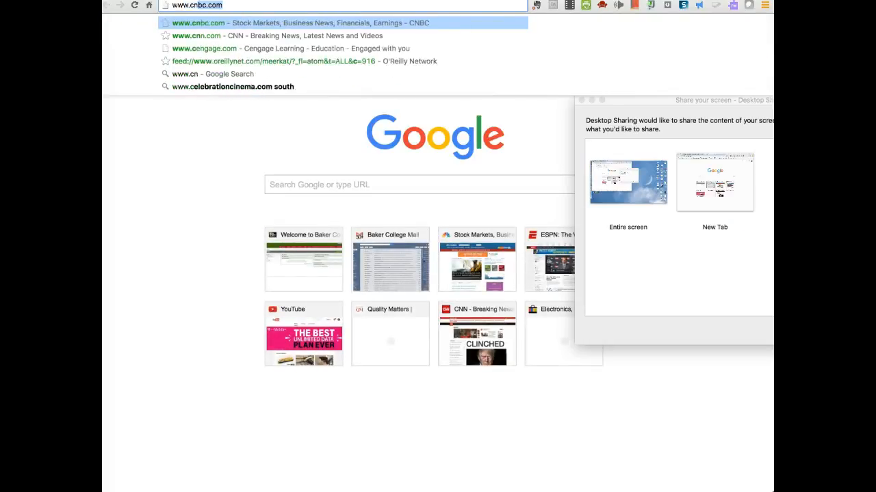
key(Return)
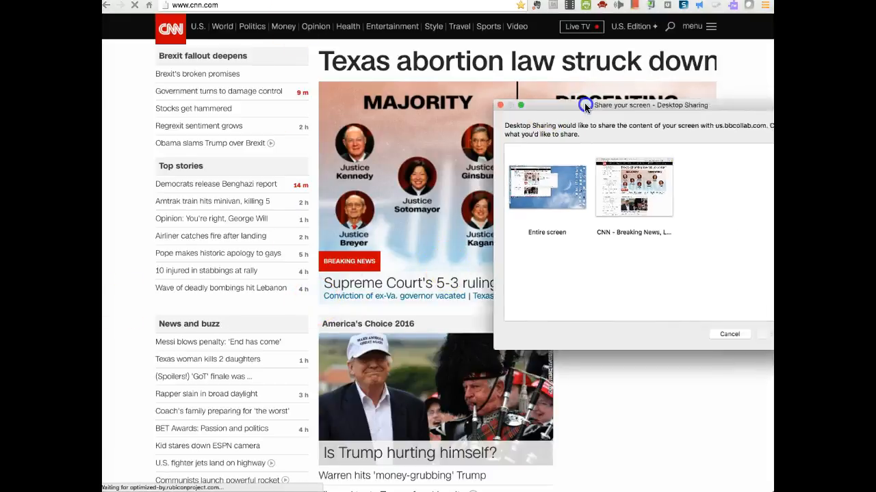
- Bring the screen sharing dialog fully into view and share the CNN browser window with the session
drag(631, 108, 370, 102)
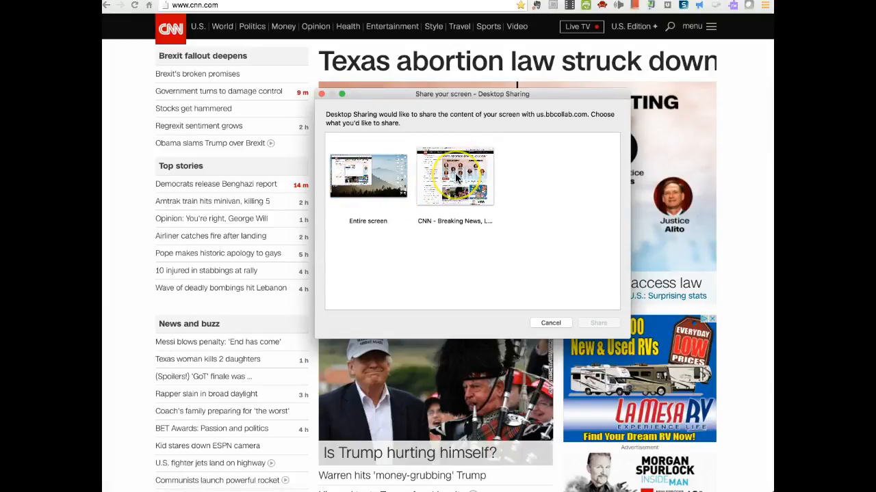
click(456, 177)
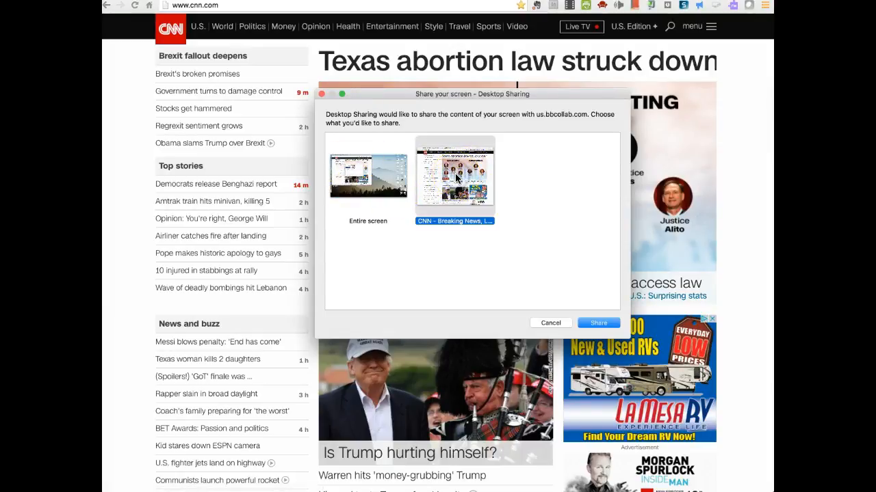
click(602, 323)
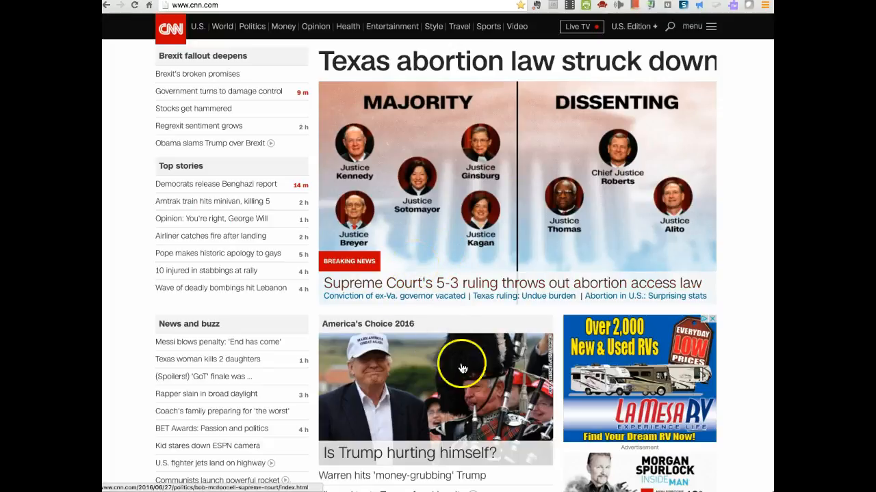
- Move the desktop sharing notice onto the CNN page and stop sharing the window
drag(450, 487, 351, 309)
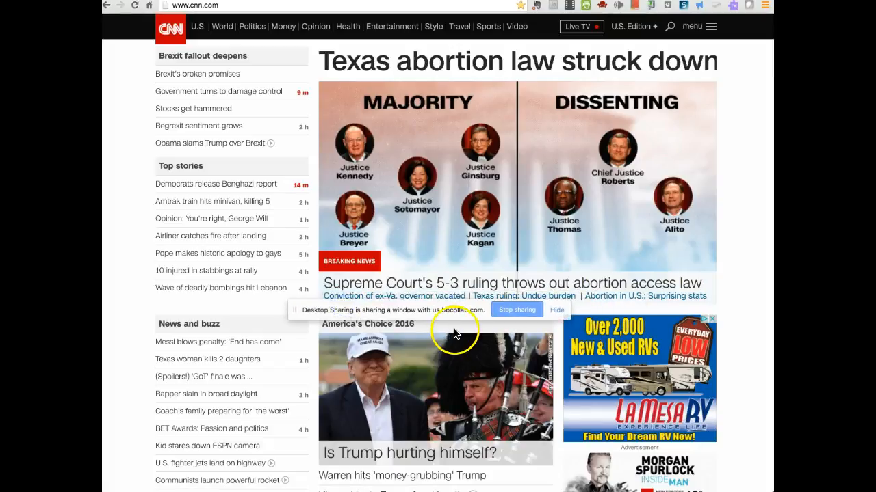
drag(456, 305, 429, 306)
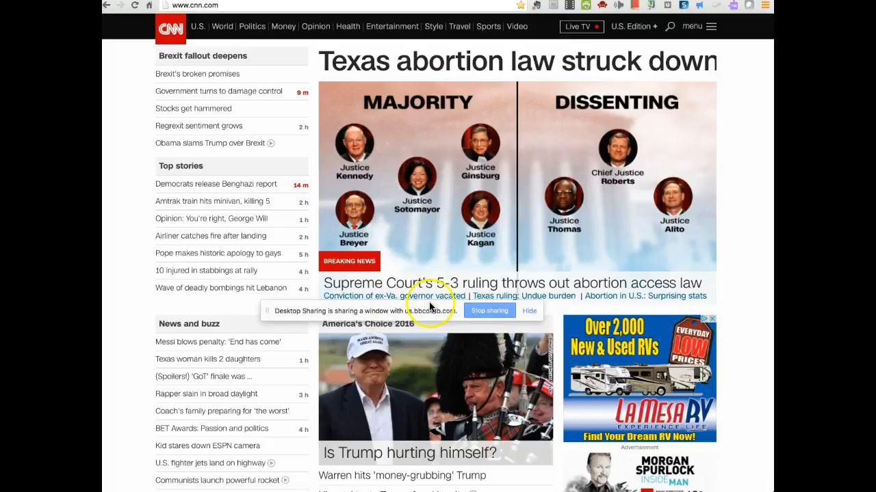
click(489, 311)
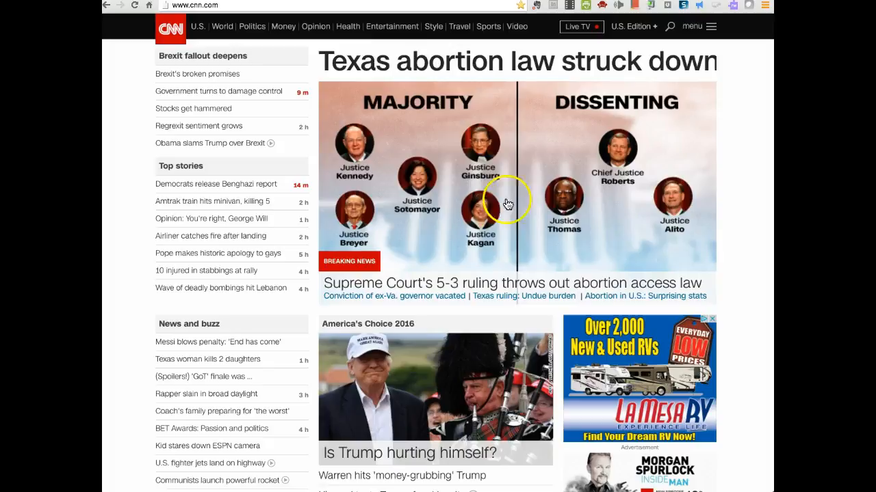
- Return to the Collaborate session and share the CNN browser window as an application once more
key(ctrl+Tab)
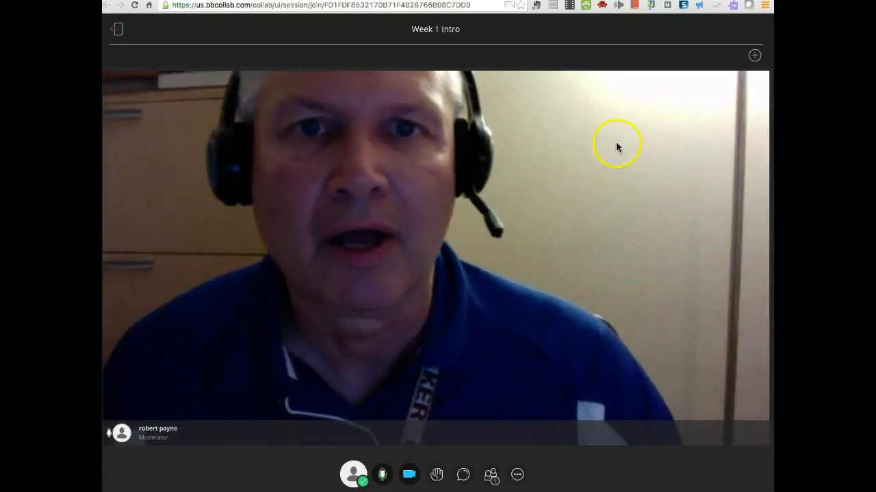
key(ctrl+Tab)
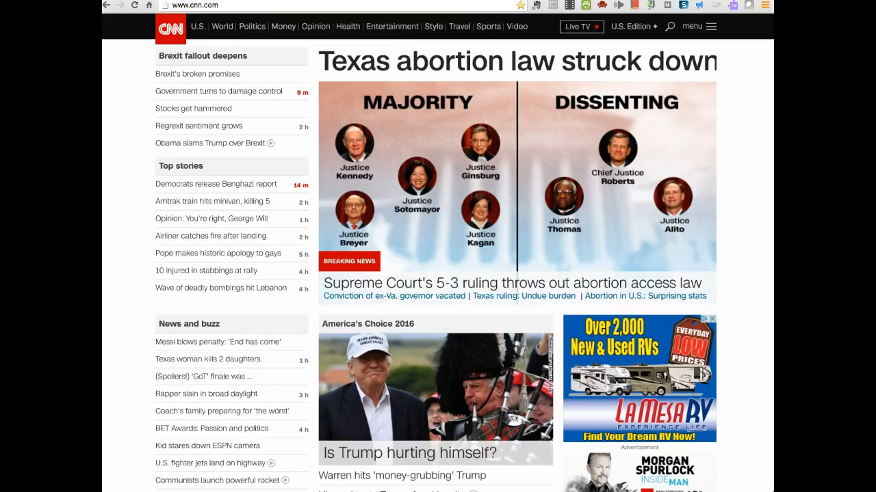
key(ctrl+shift+Tab)
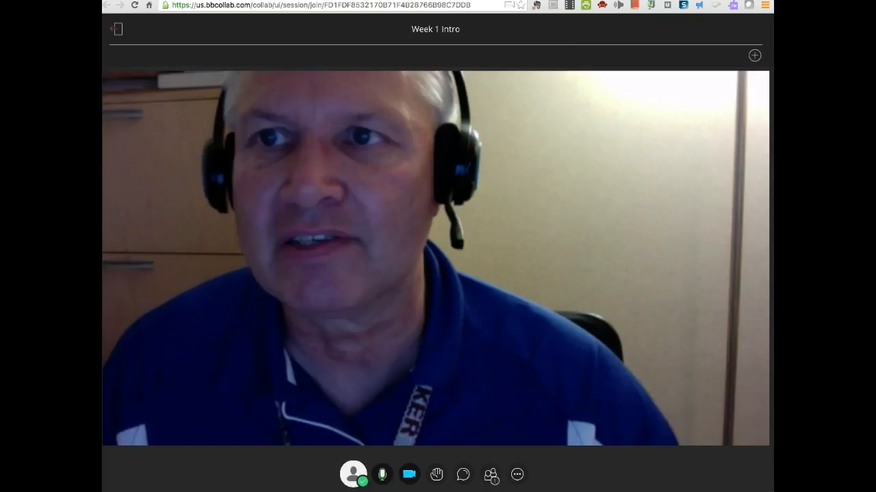
click(755, 58)
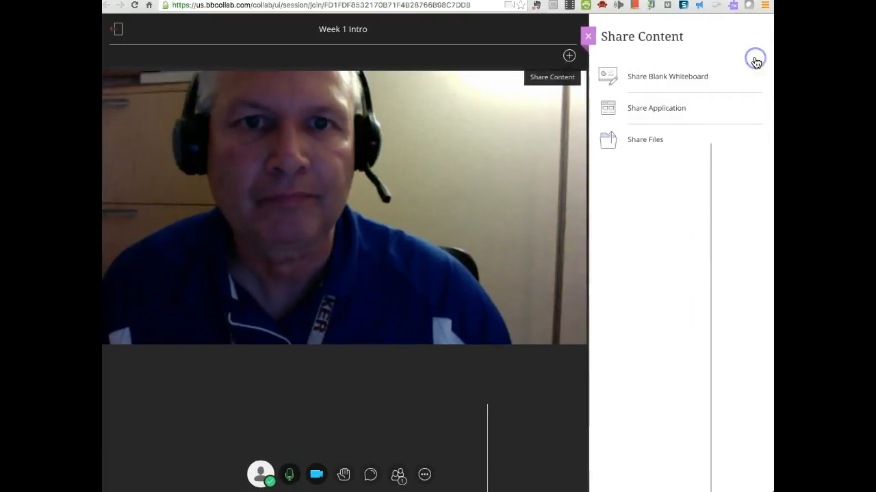
click(664, 110)
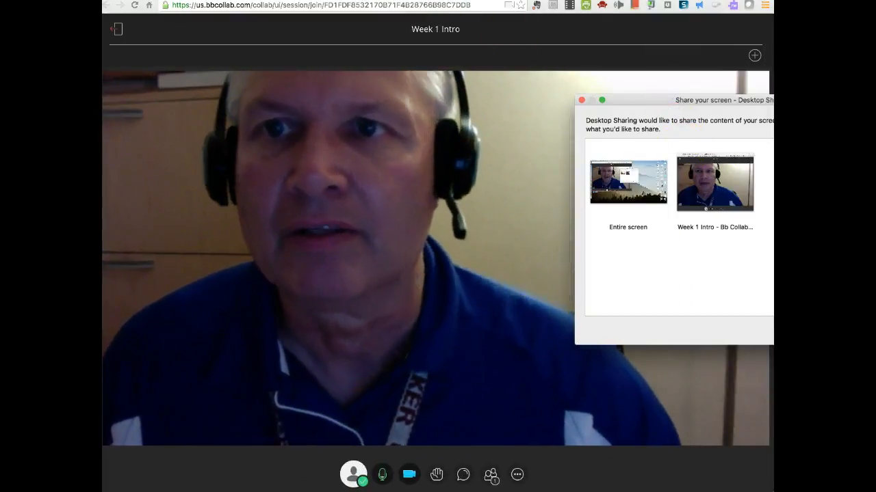
click(547, 55)
key(ctrl+Tab)
click(703, 182)
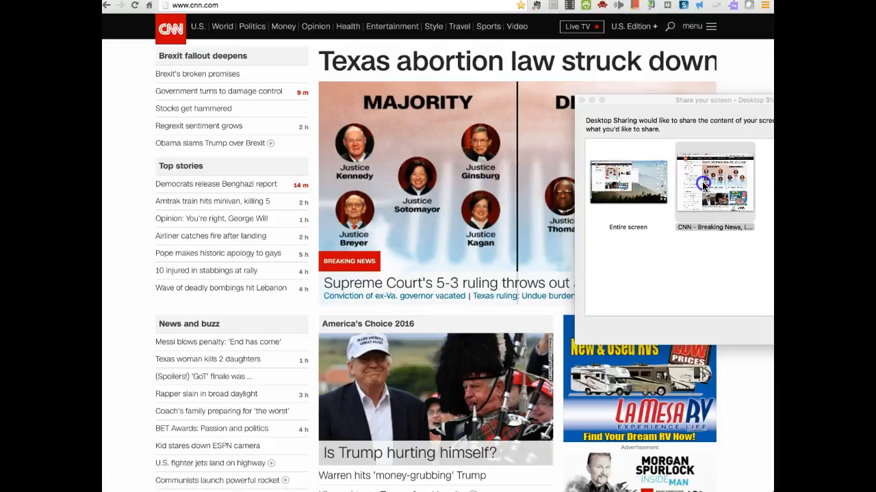
click(863, 331)
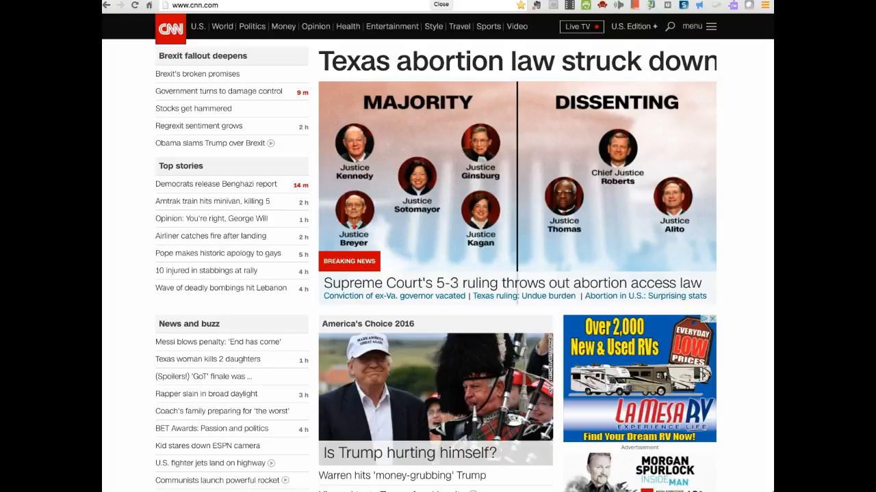
- Close the CNN page and stop the application sharing from within the Week 1 Intro session
click(371, 4)
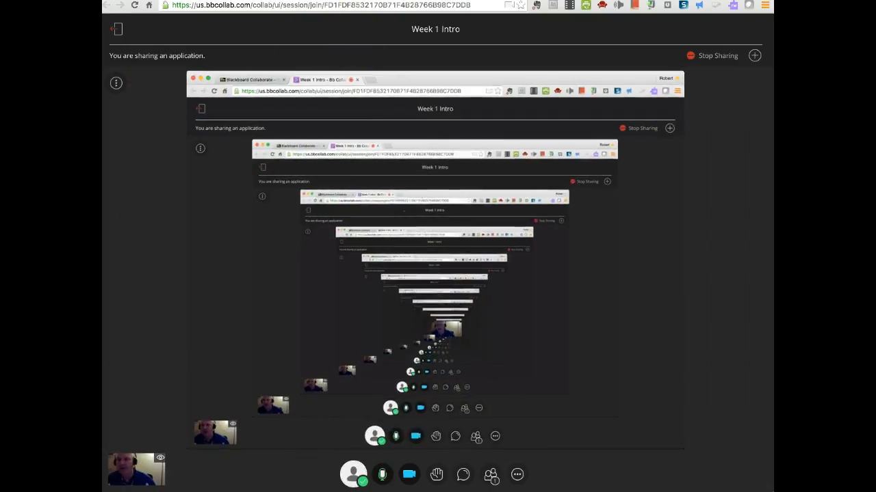
click(708, 57)
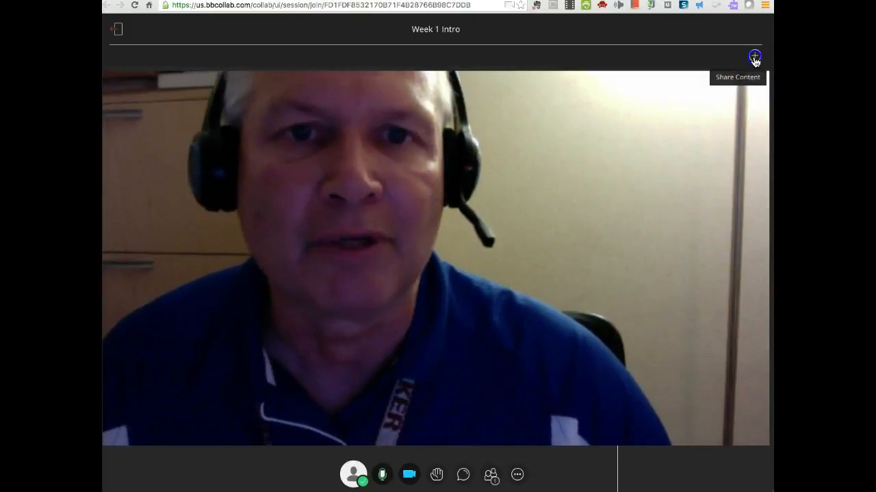
- Add the image Screen Shot 2016-06-01 at 8.02.34 AM.png from the Desktop to the session's shared files
click(754, 56)
click(645, 140)
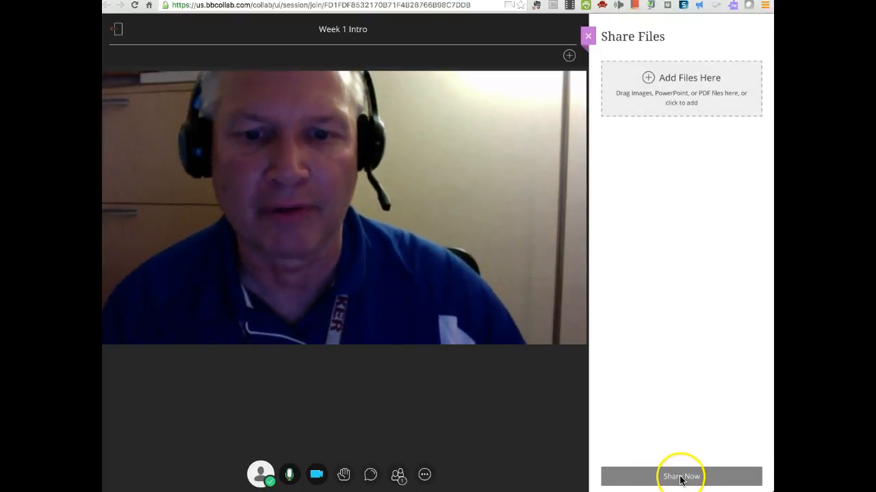
click(684, 99)
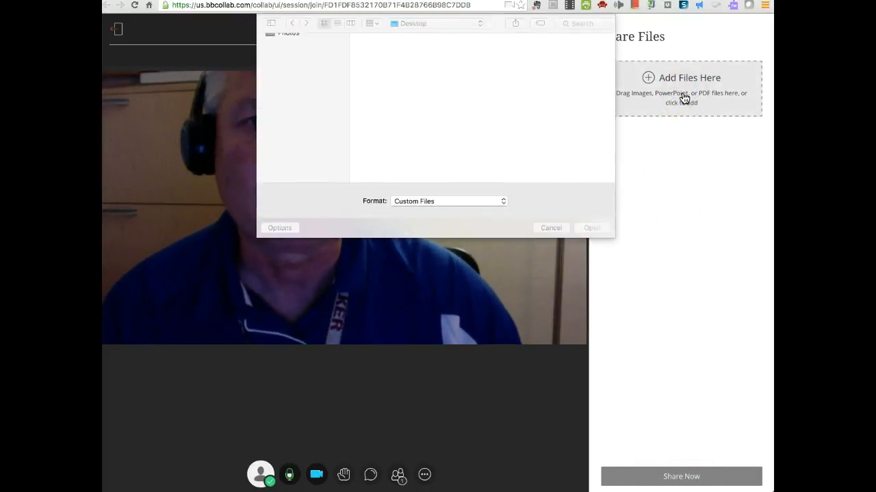
scroll(408, 138, down, 4)
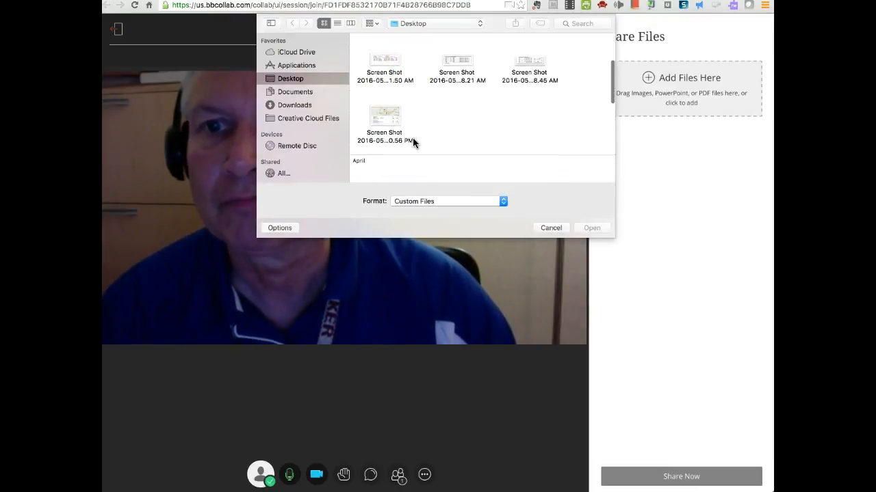
click(383, 122)
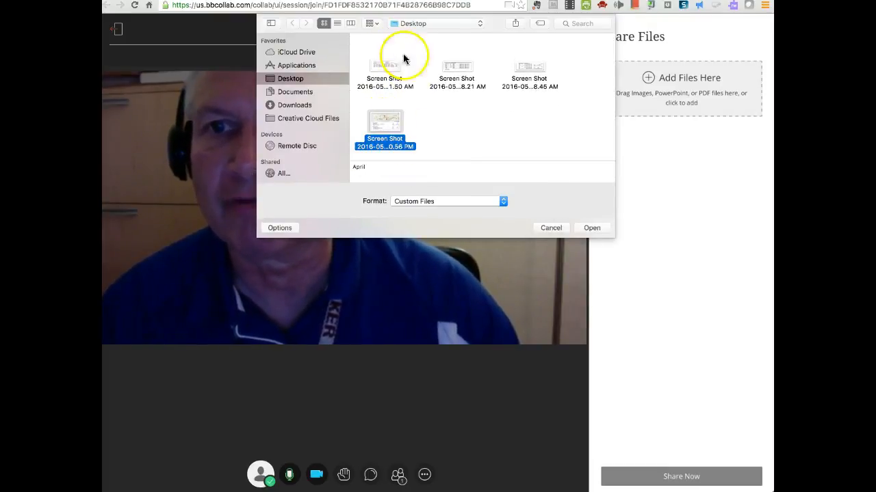
scroll(404, 60, up, 4)
click(384, 80)
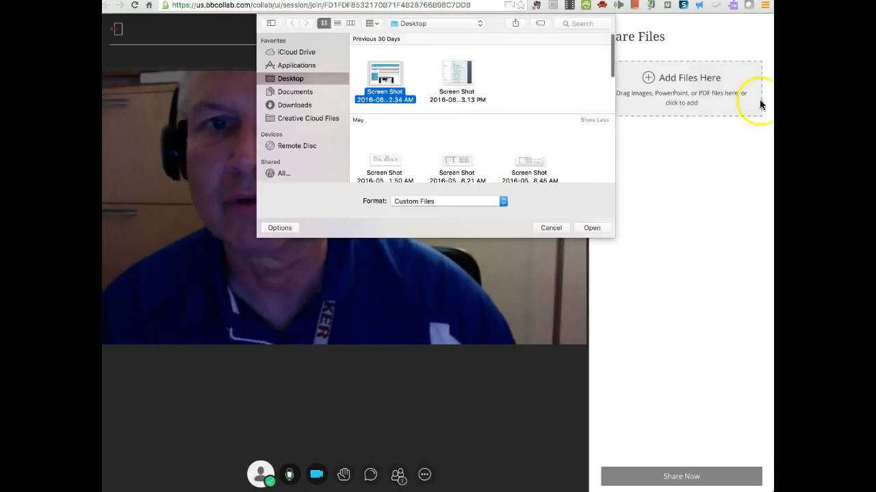
click(590, 228)
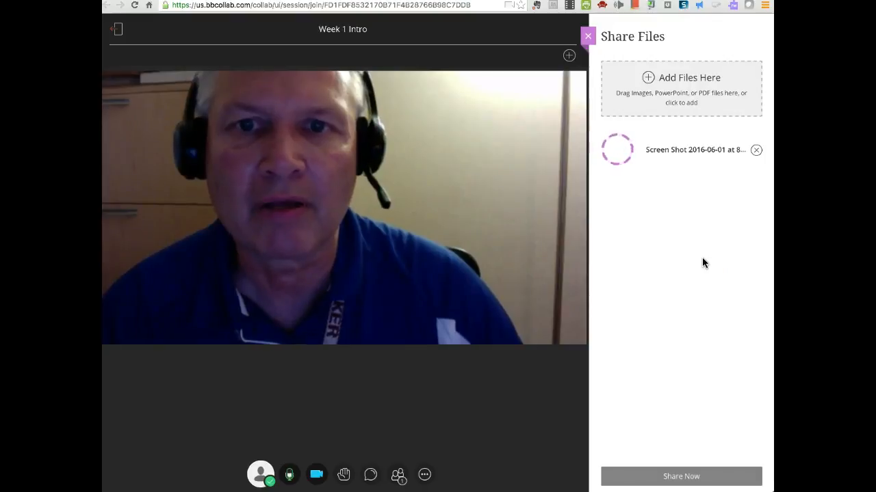
- Share the uploaded screenshot image with the session
click(687, 148)
click(684, 477)
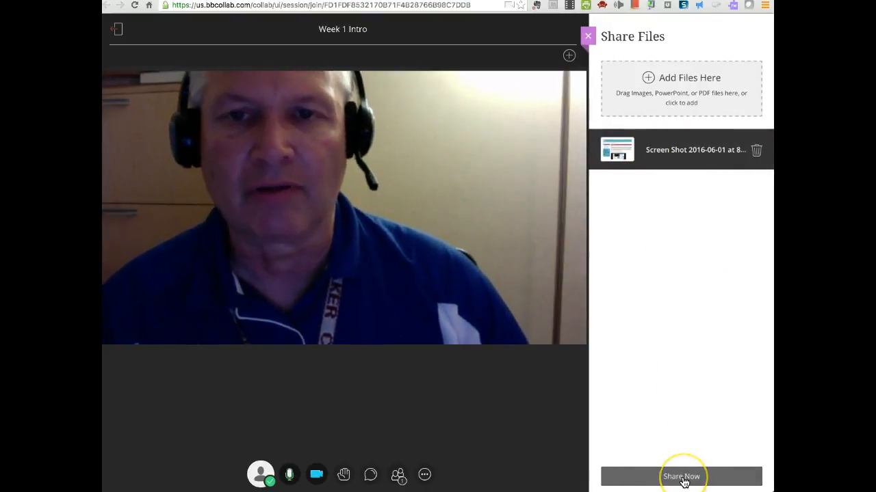
click(684, 479)
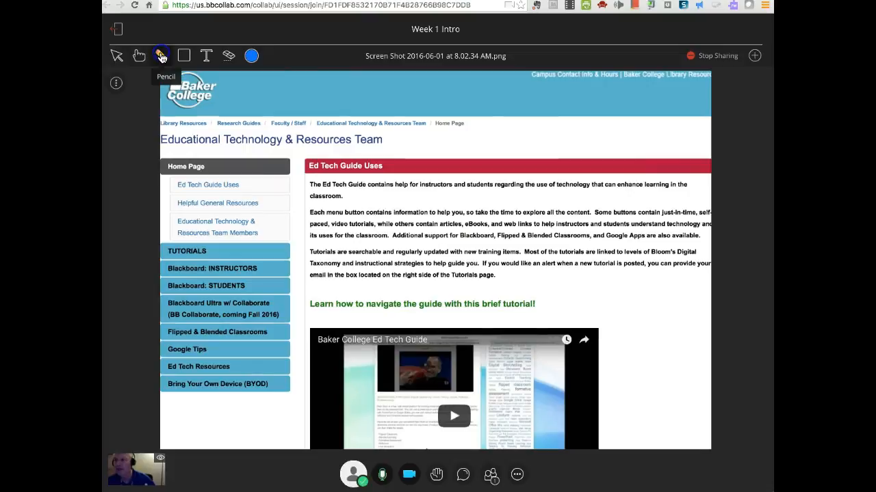
- Choose orange as the Pencil colour for annotating the shared screenshot image, and stop sharing the image
click(252, 58)
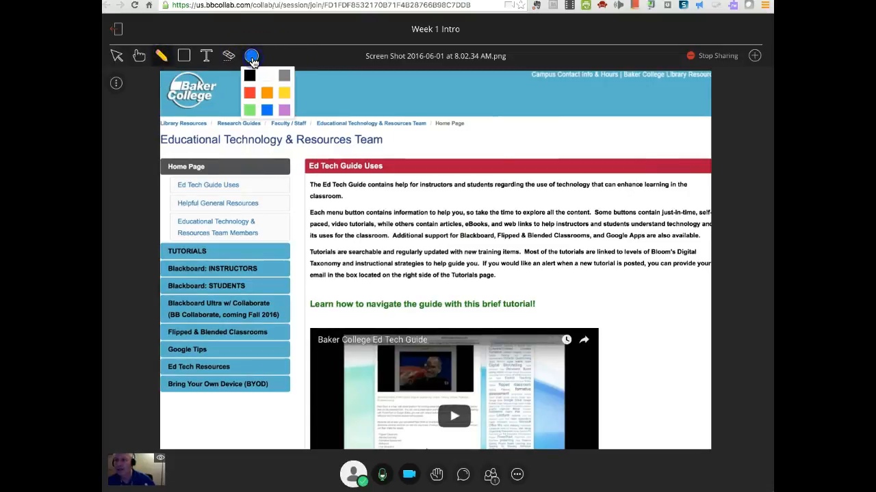
click(267, 96)
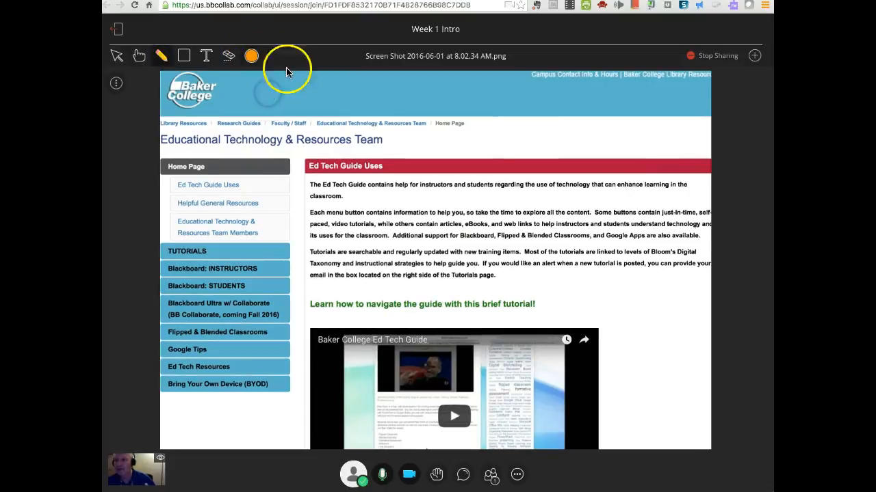
click(157, 57)
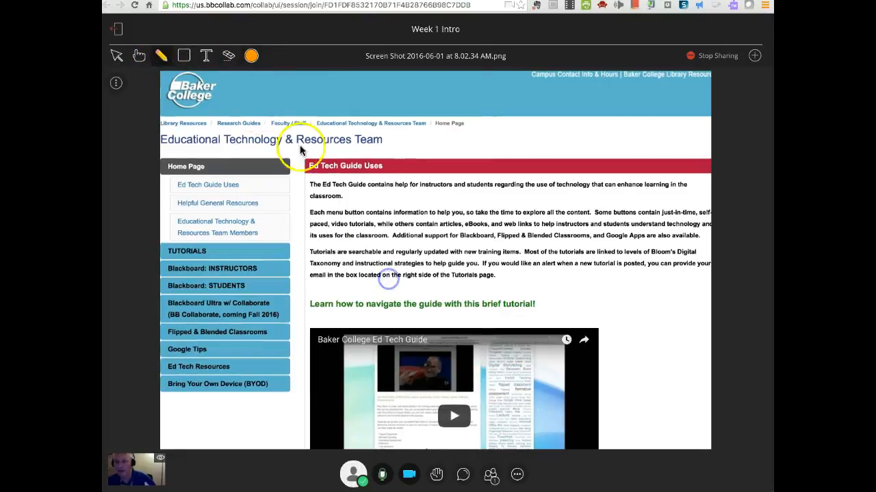
click(159, 60)
click(251, 56)
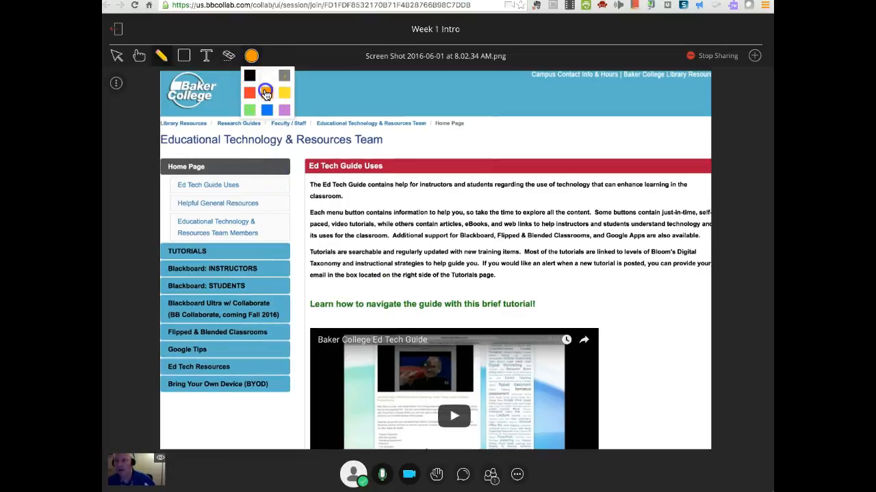
click(153, 95)
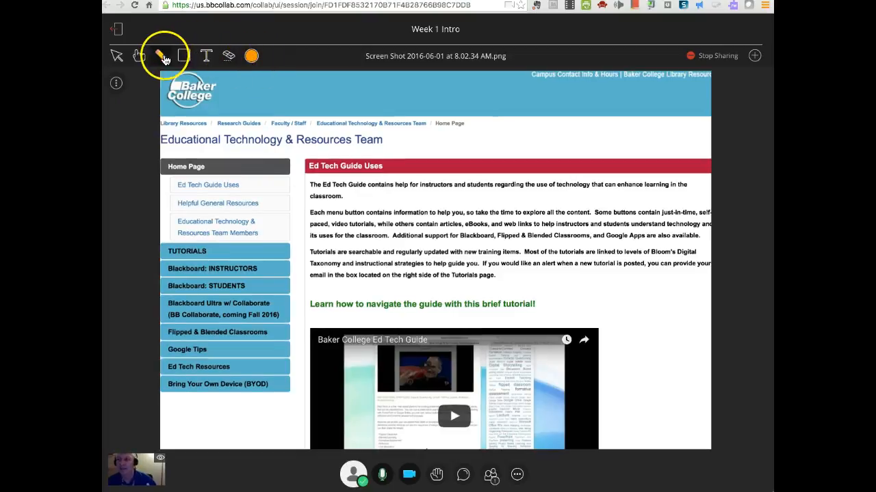
click(158, 111)
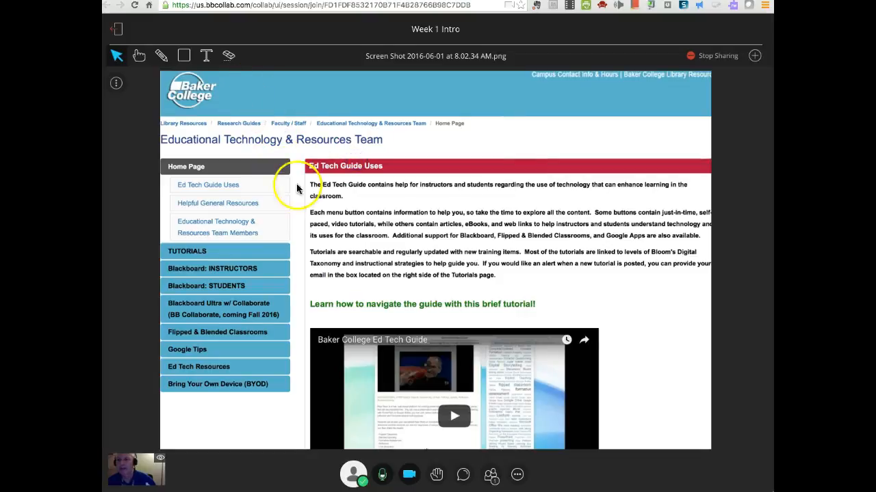
click(720, 56)
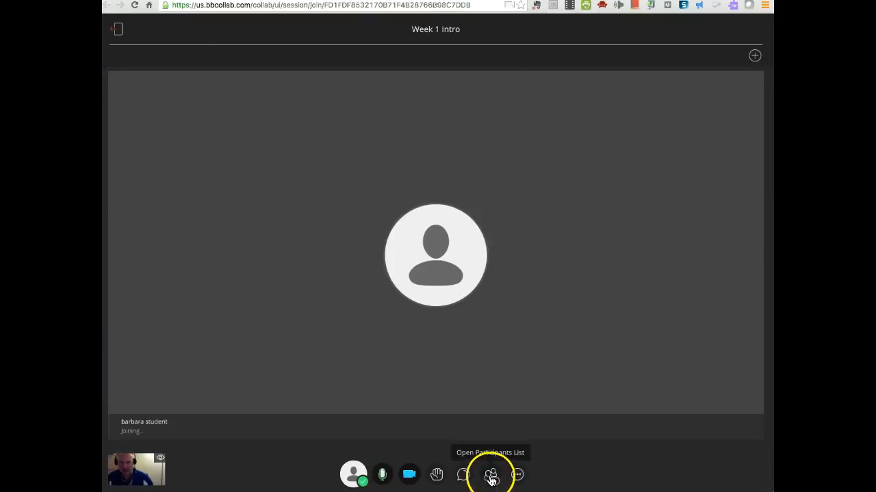
- Open the session's participants list and display the role and removal options for the student participant
click(490, 476)
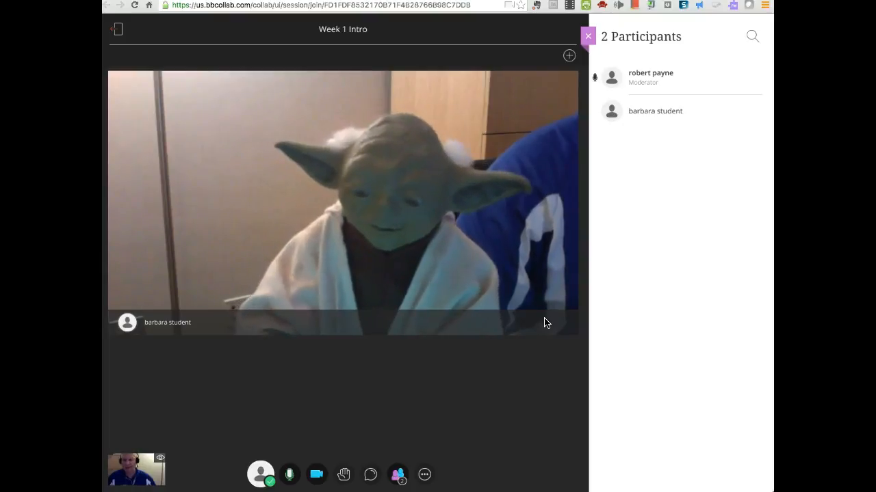
click(425, 355)
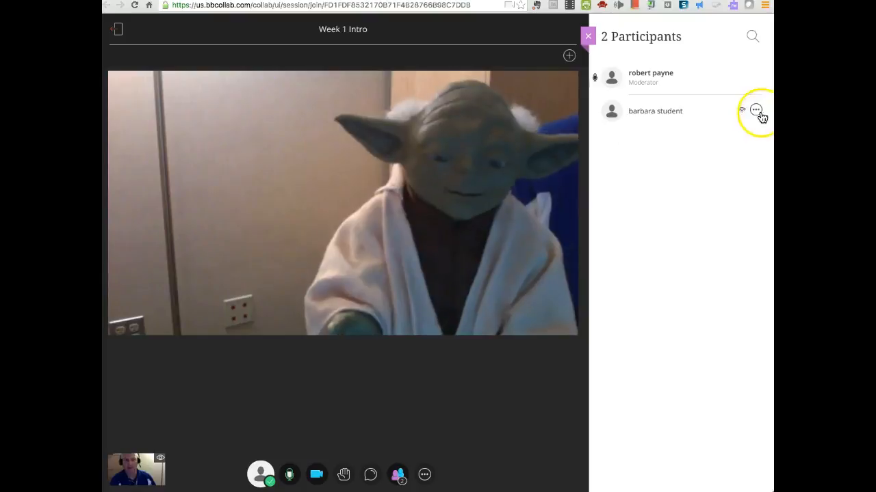
click(757, 111)
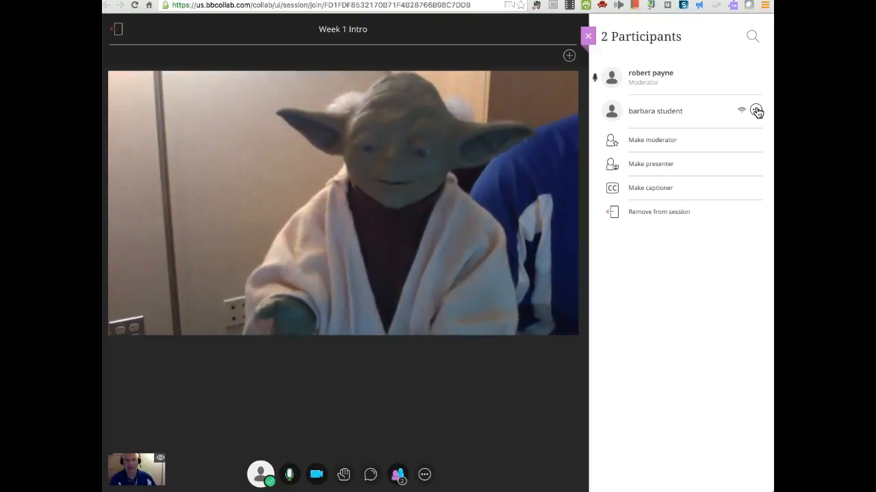
mouse_move(740, 114)
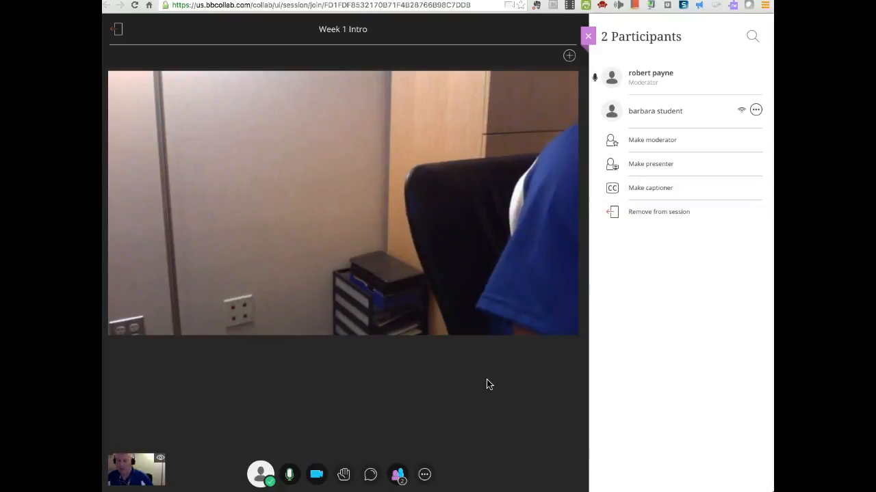
click(427, 473)
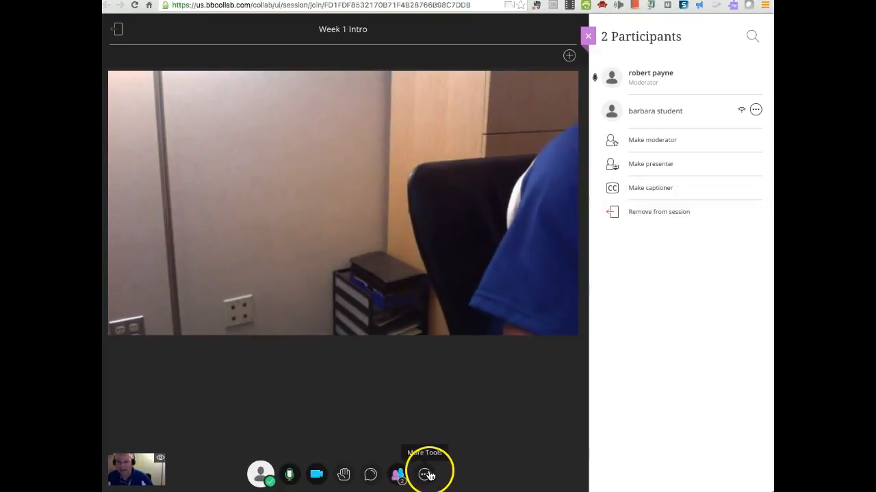
click(424, 477)
click(437, 422)
click(507, 417)
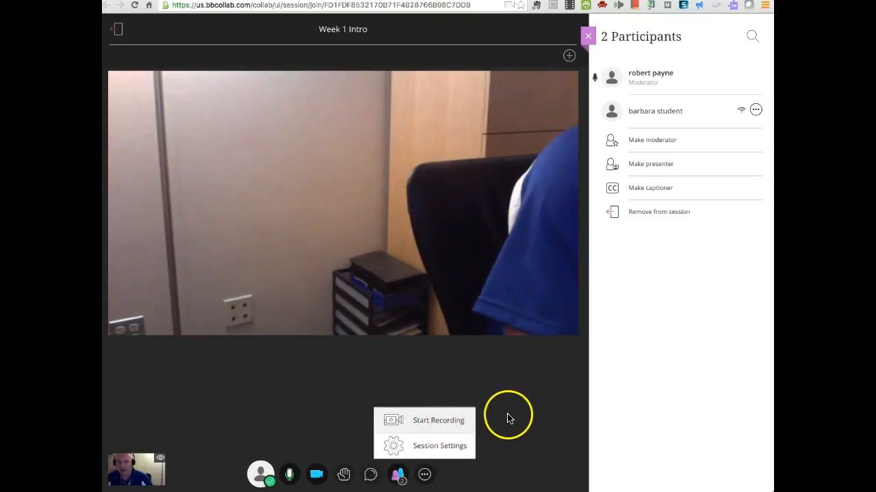
click(424, 475)
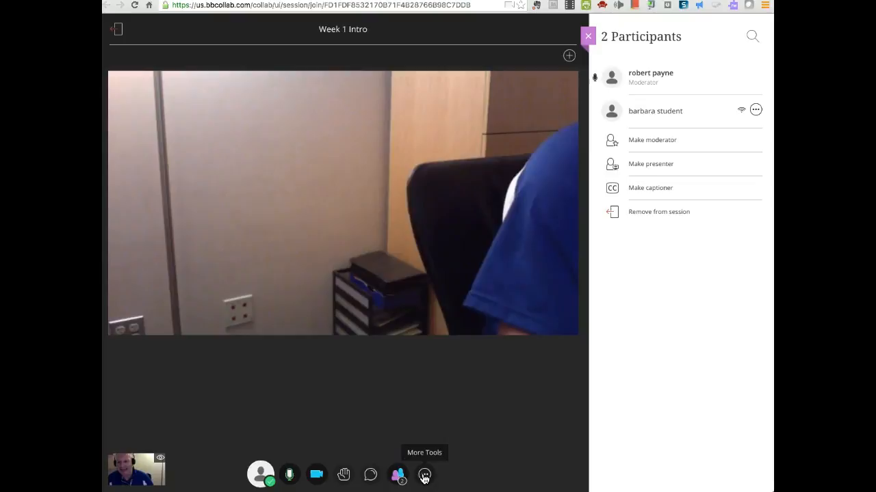
click(433, 401)
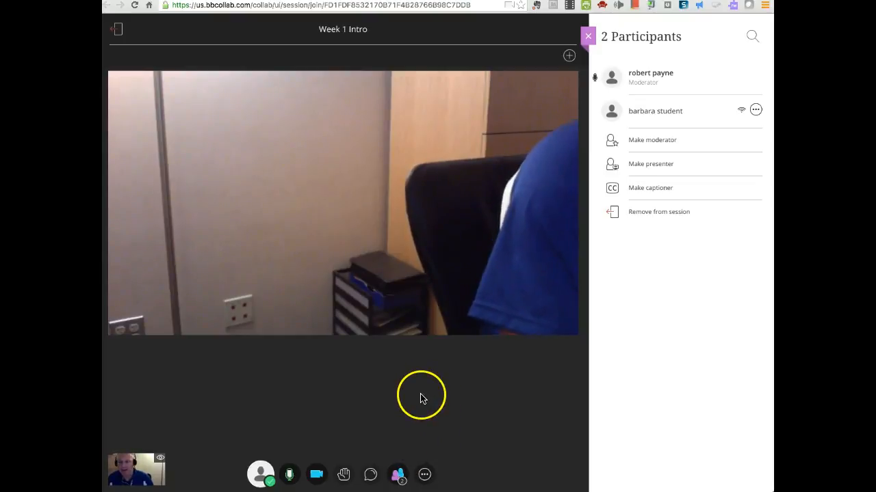
click(407, 248)
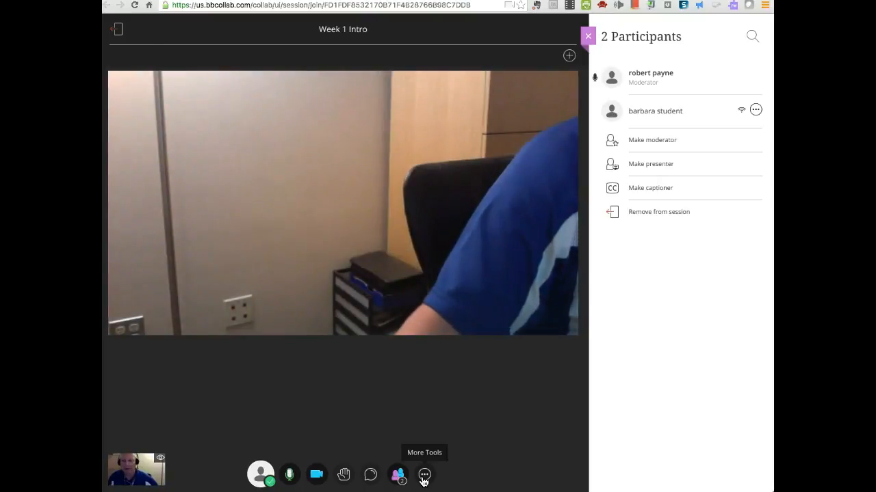
- Start recording the Week 1 Intro session
click(425, 477)
click(427, 421)
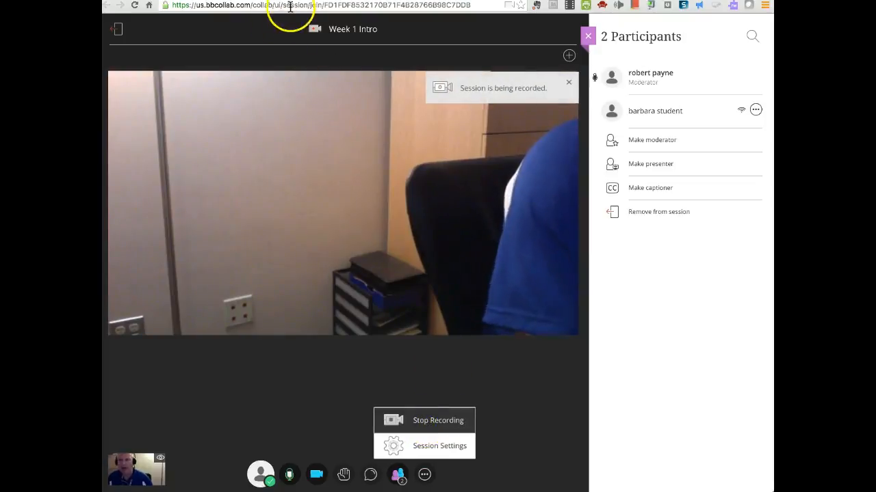
click(327, 18)
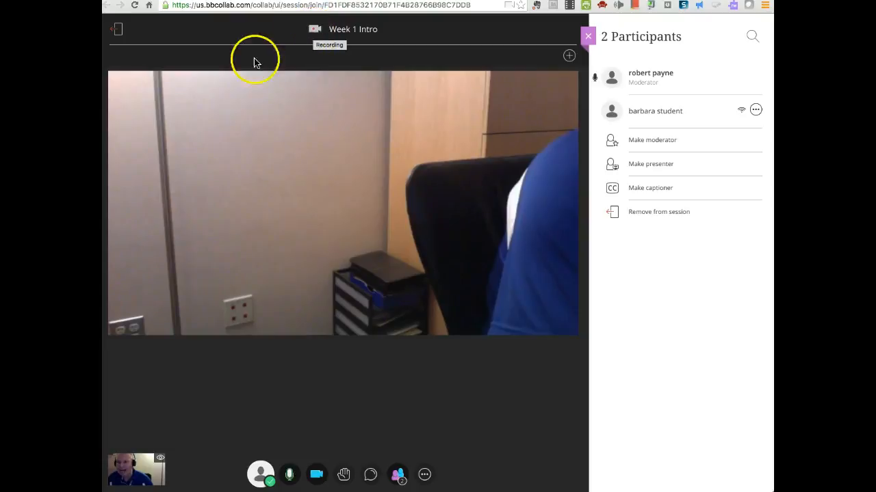
- Stop the recording of the Week 1 Intro session
click(424, 476)
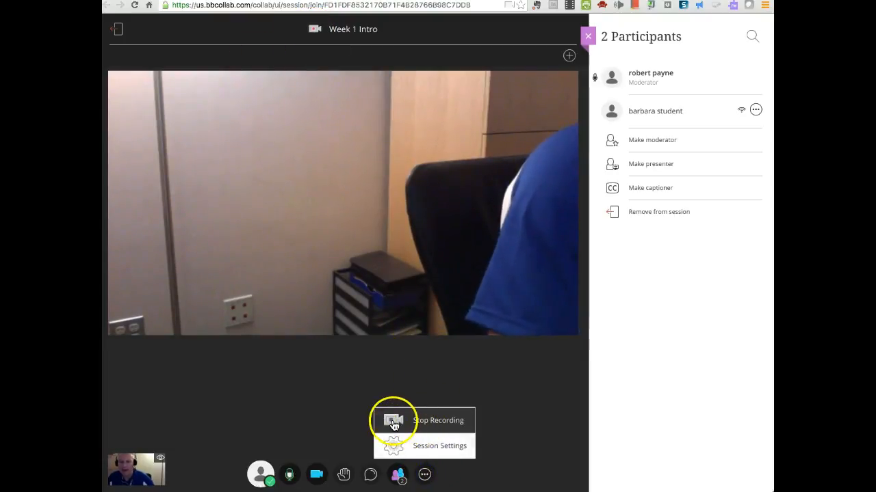
click(520, 394)
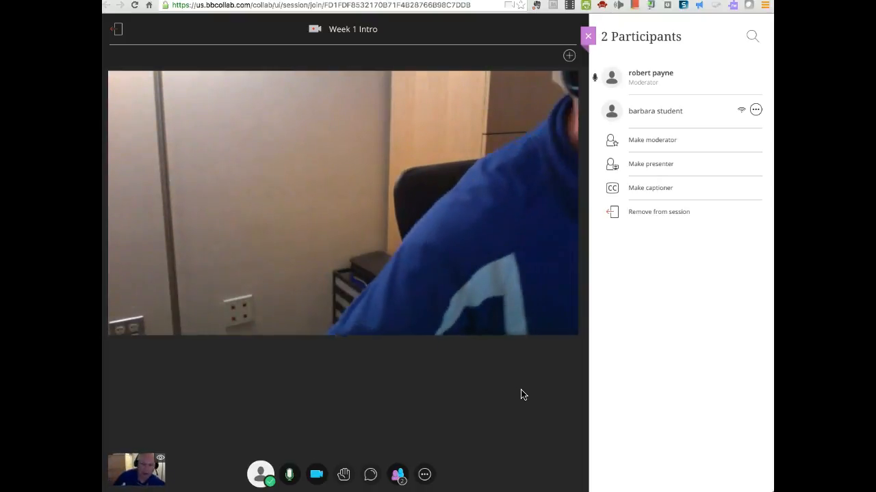
click(421, 472)
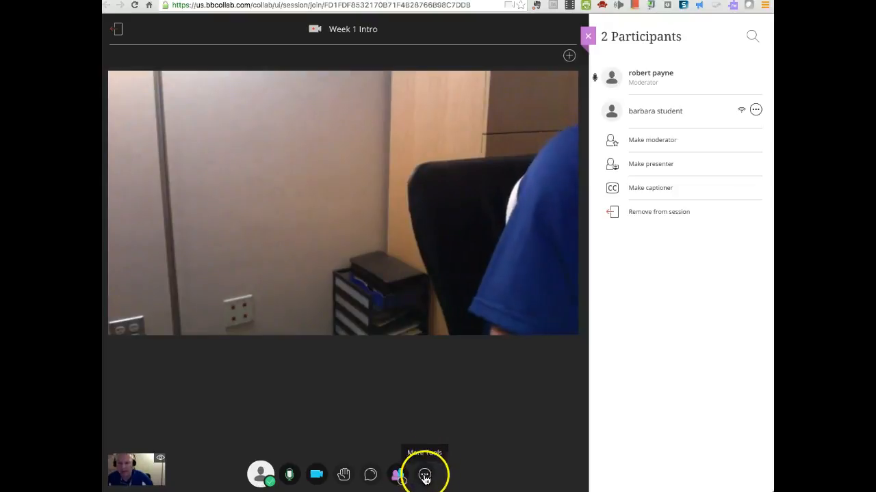
click(422, 473)
click(429, 422)
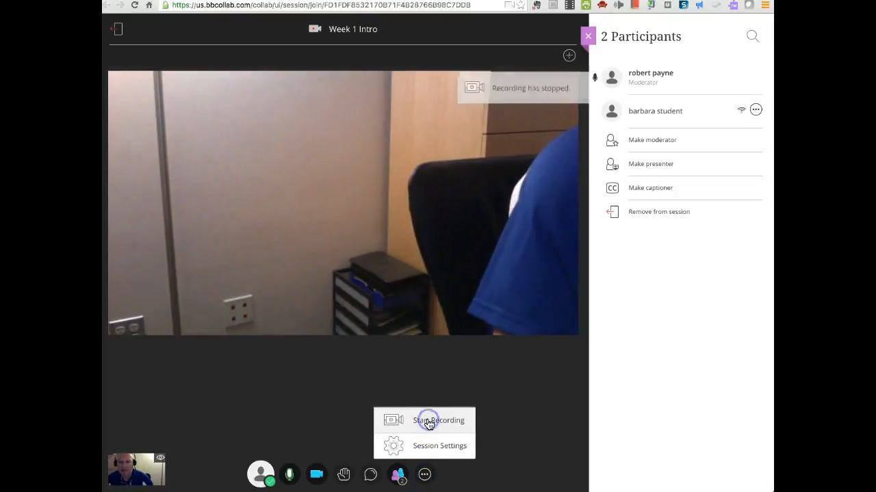
click(431, 280)
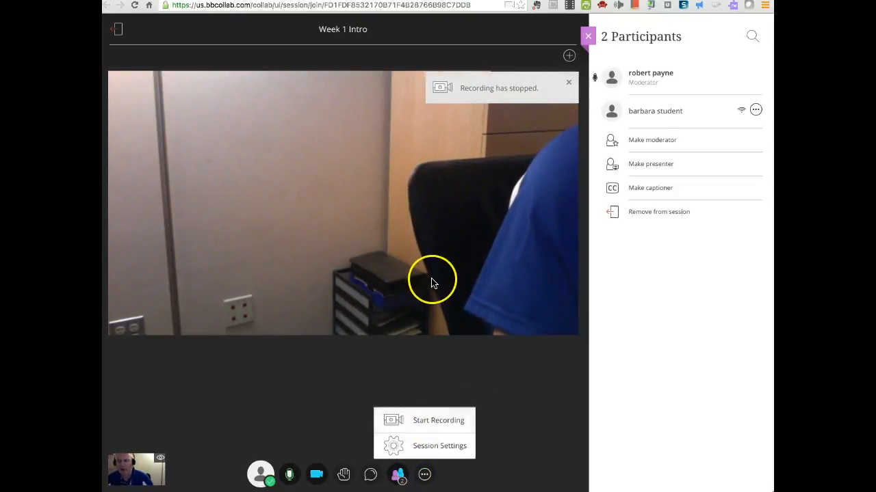
click(455, 184)
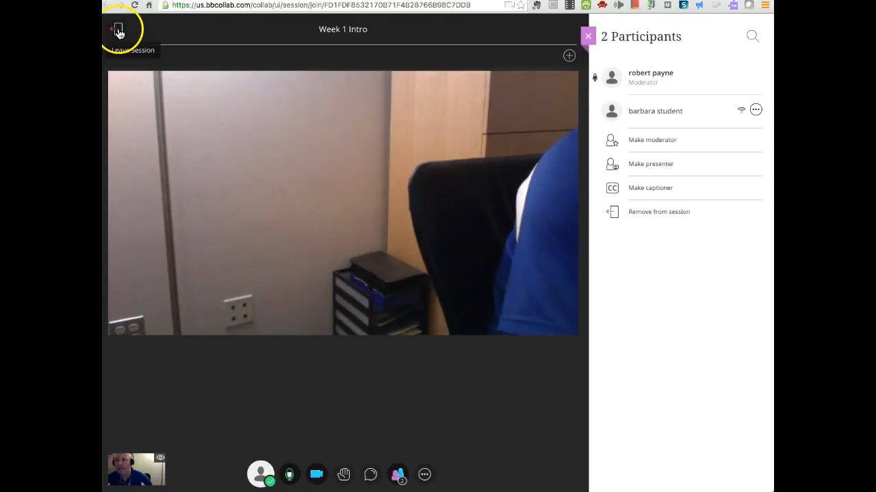
- Leave the session, submit a Very Good rating for its audio and video, and close the session window
click(587, 38)
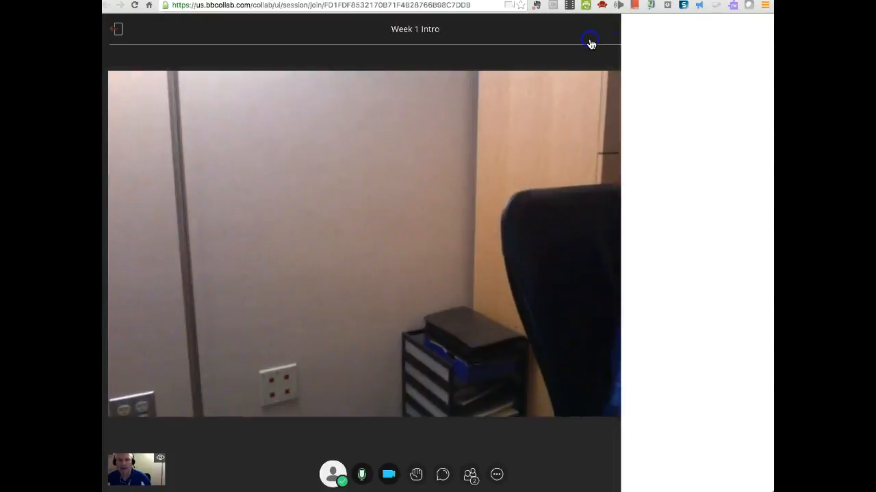
click(118, 30)
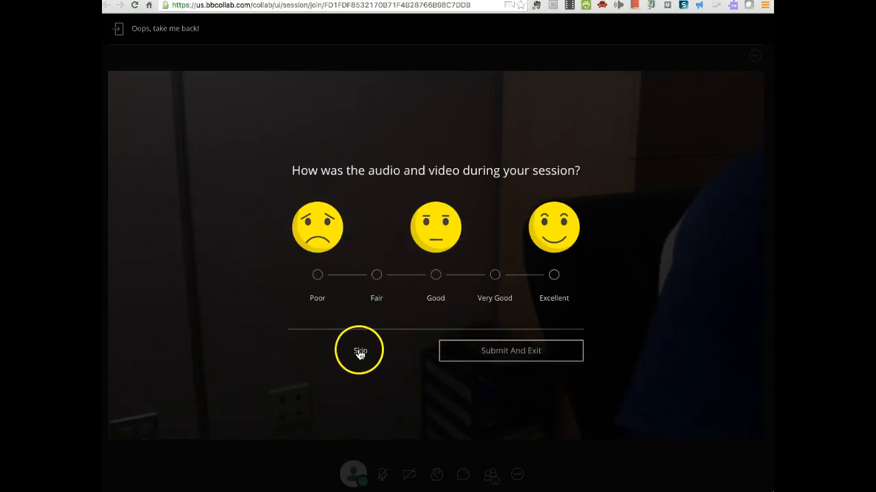
click(494, 276)
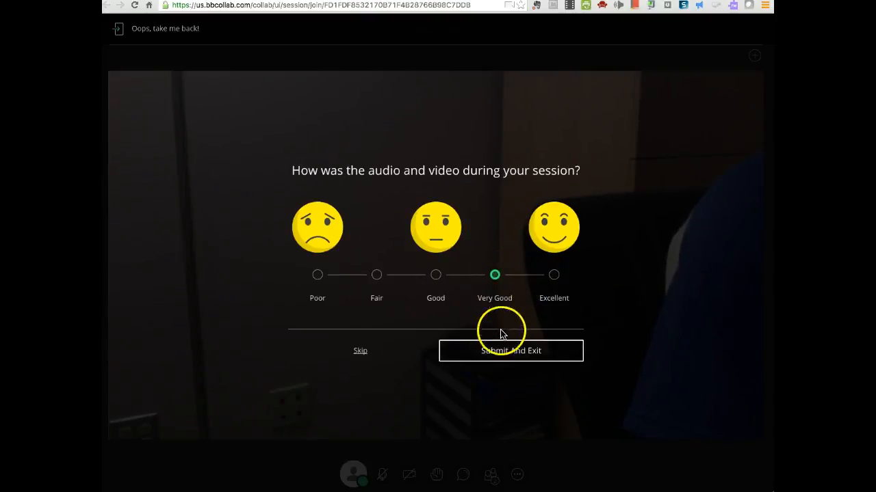
click(497, 353)
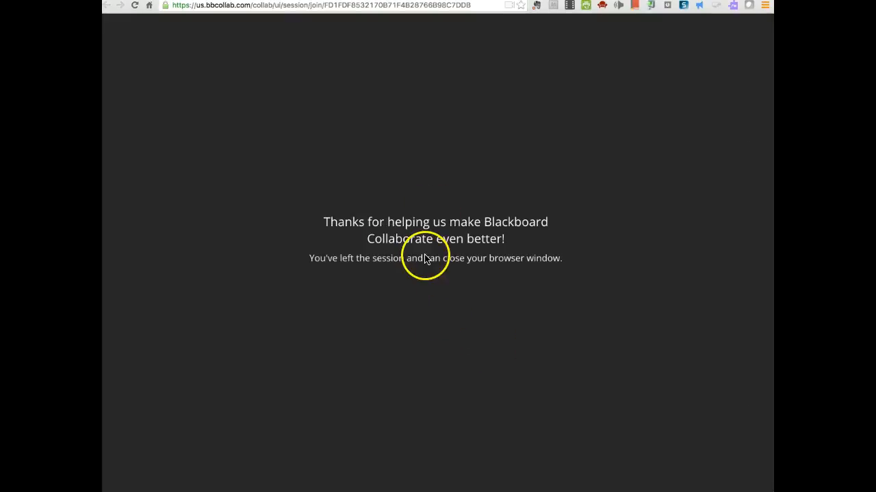
key(super+w)
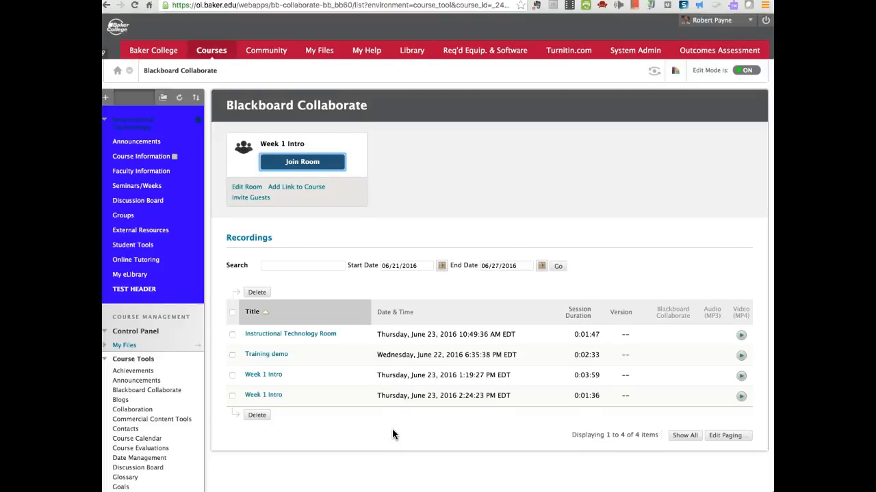
- Review the session recordings in the course and reopen the course's Blackboard Collaborate page
scroll(392, 431, down, 1)
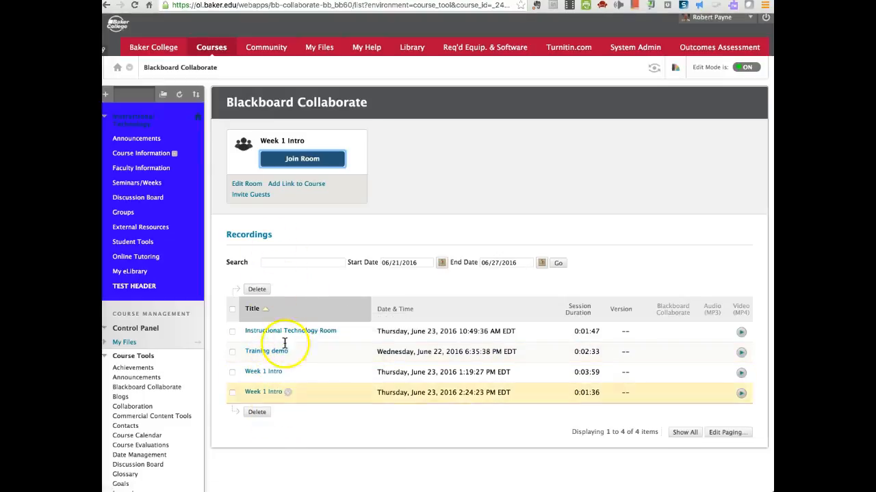
click(149, 389)
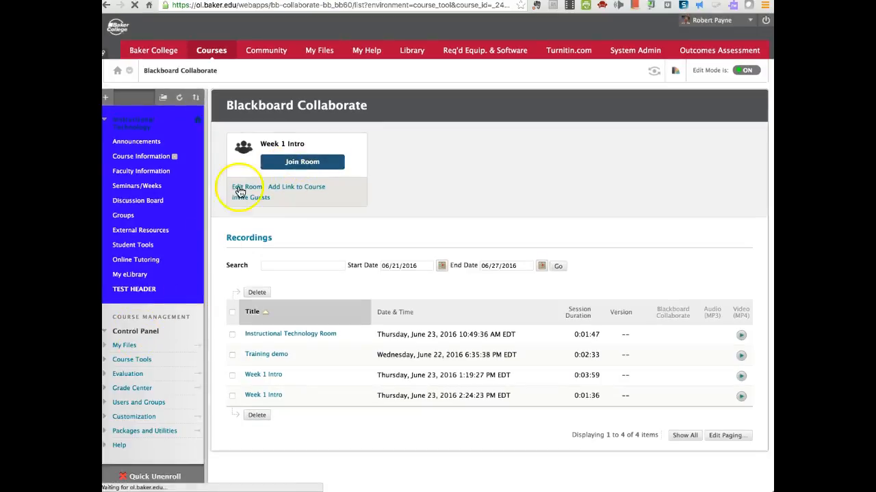
click(105, 361)
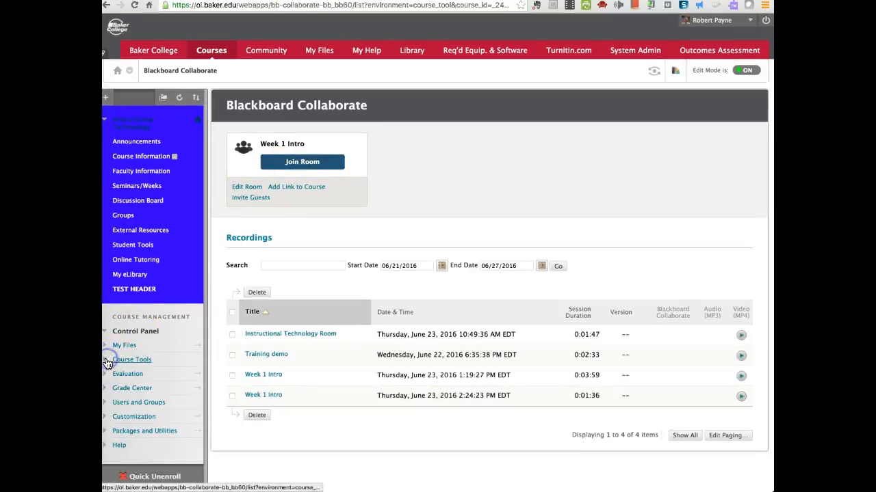
- View the course's Discussion Board forums and return to the course's Blackboard Collaborate page
click(145, 200)
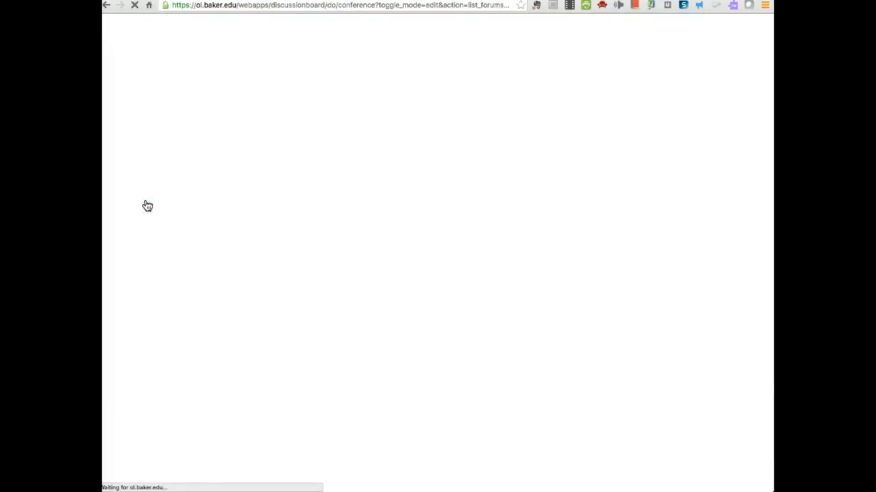
click(272, 237)
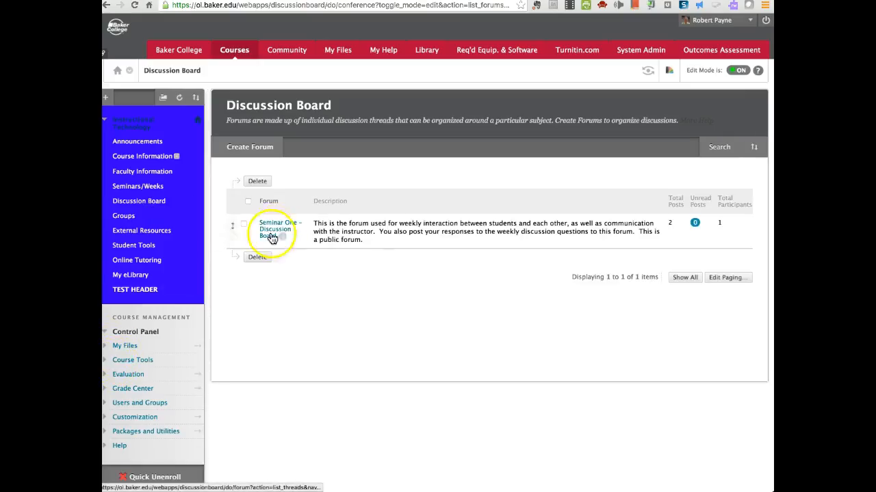
click(107, 363)
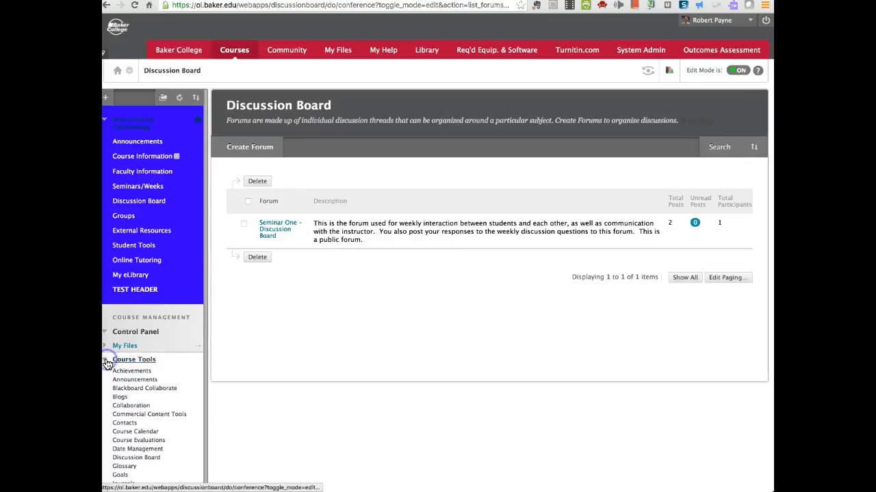
click(143, 389)
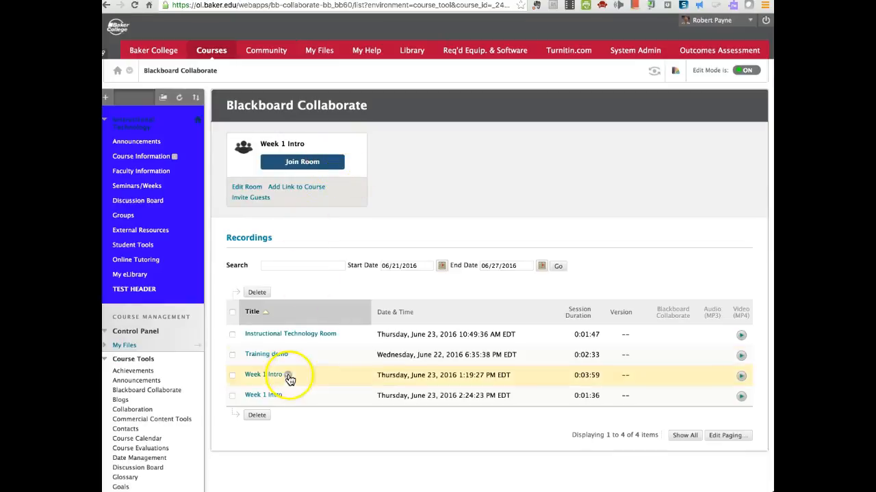
- Filter the recordings with a start date of 05/21/2016 and look through the listed sessions
click(389, 267)
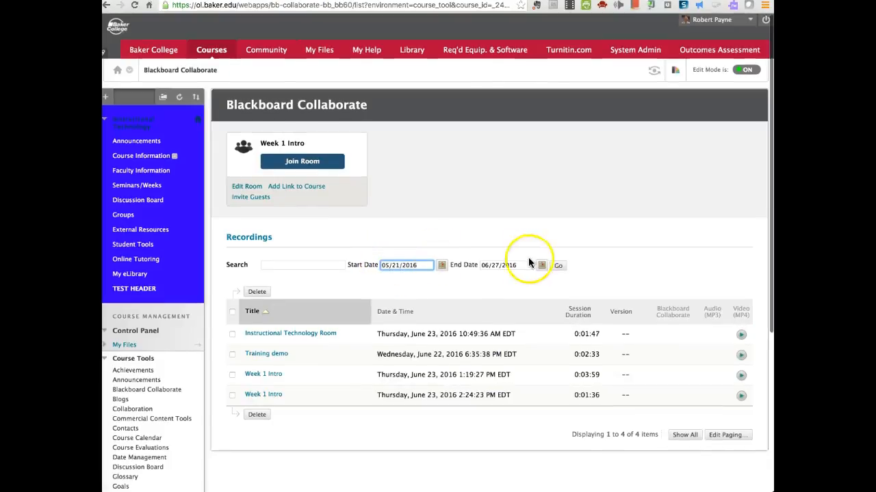
click(558, 267)
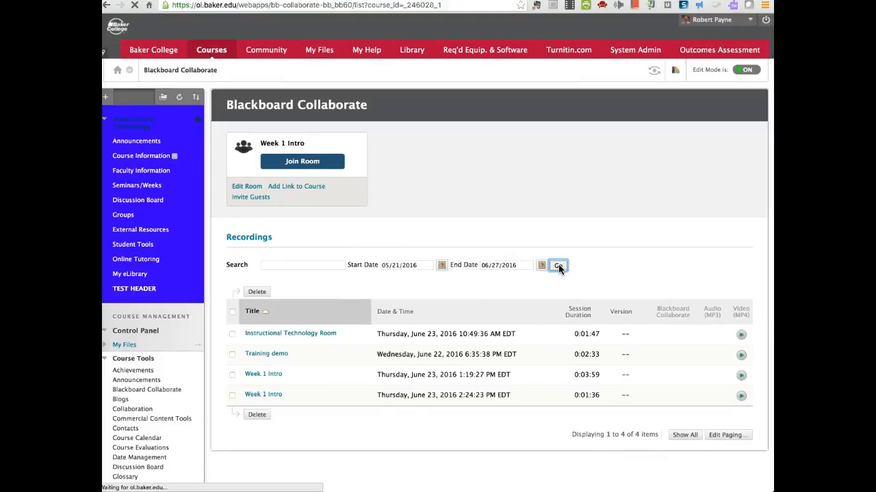
scroll(463, 403, down, 3)
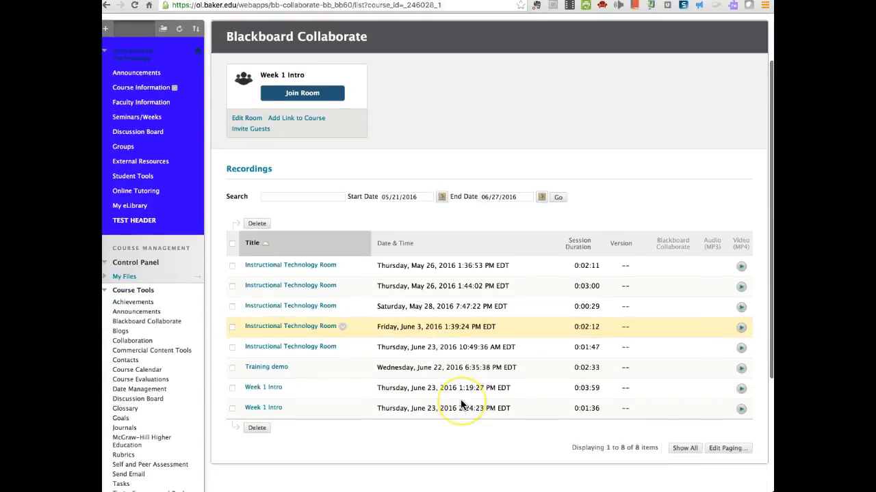
scroll(525, 381, up, 1)
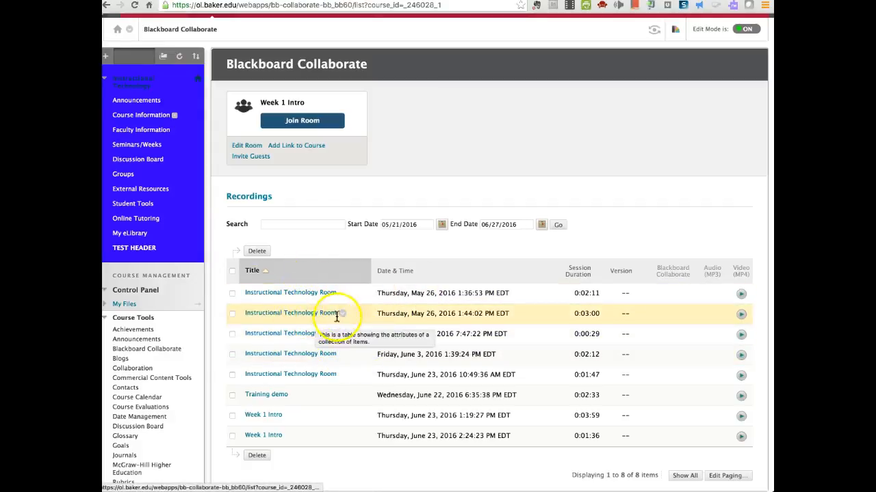
scroll(299, 373, down, 1)
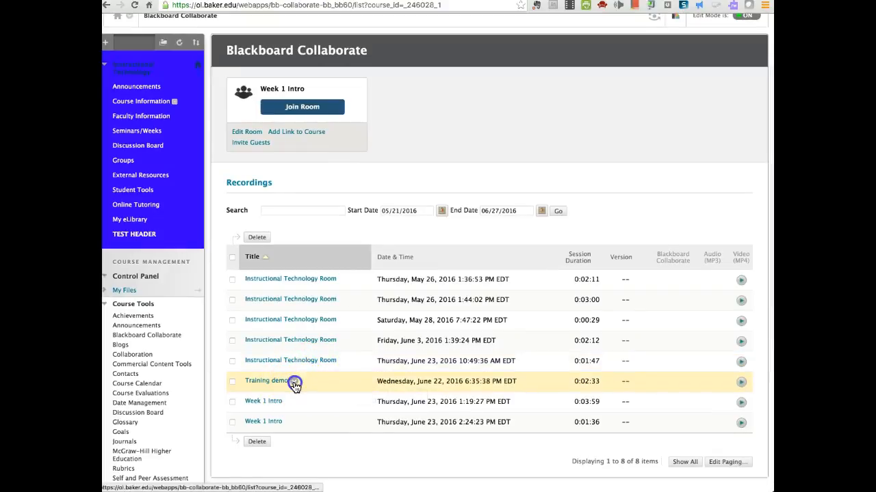
click(294, 381)
click(338, 322)
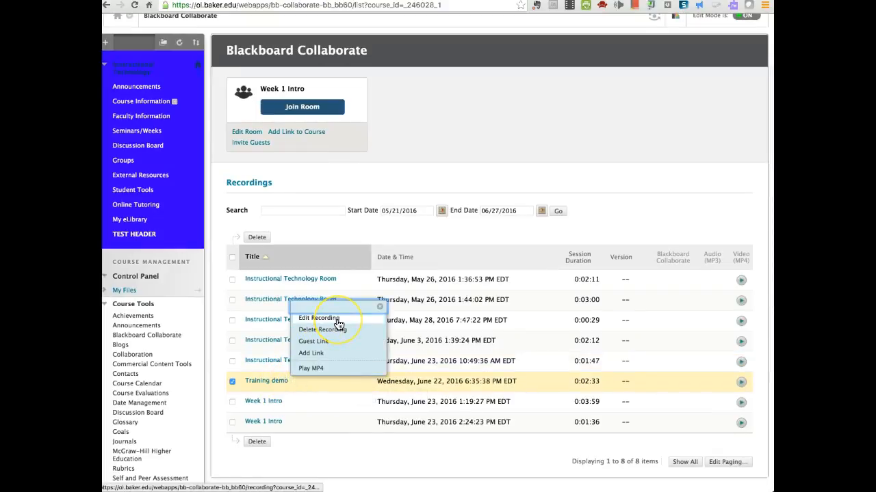
click(314, 447)
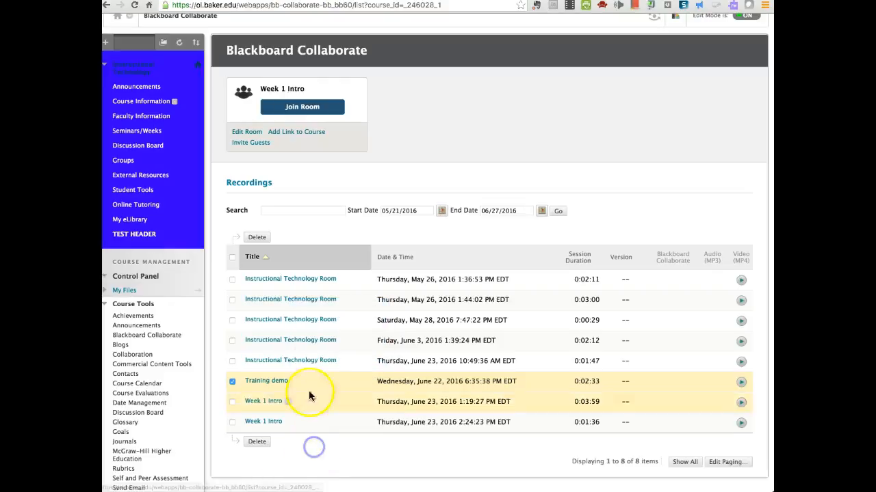
- Edit the Instructional Technology Room recording from June 23, 2016 and set its title to ABC101_Week1_intro
click(343, 361)
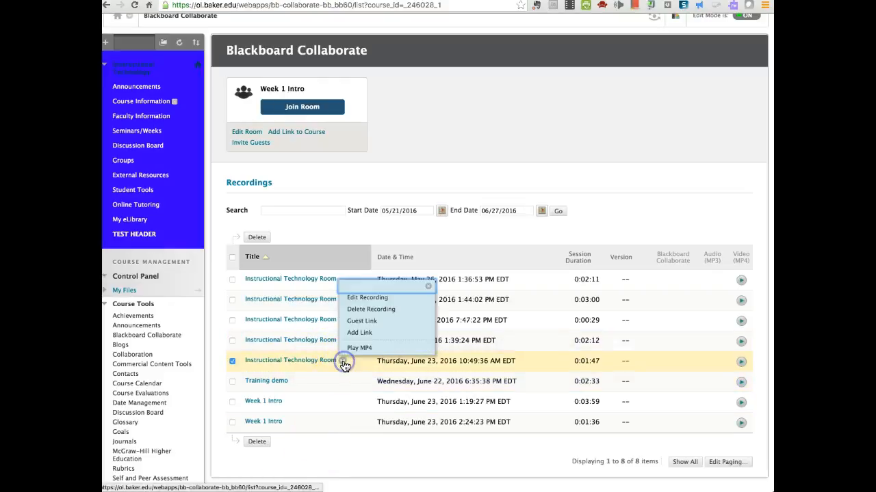
click(366, 298)
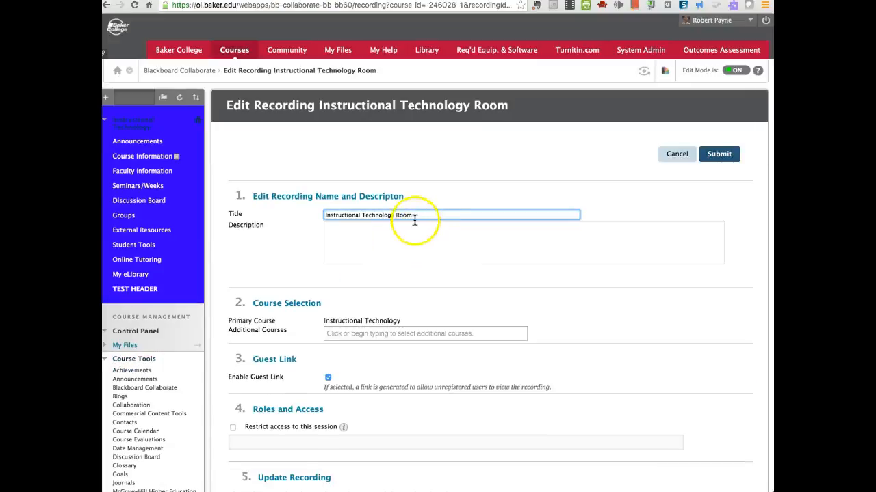
click(415, 214)
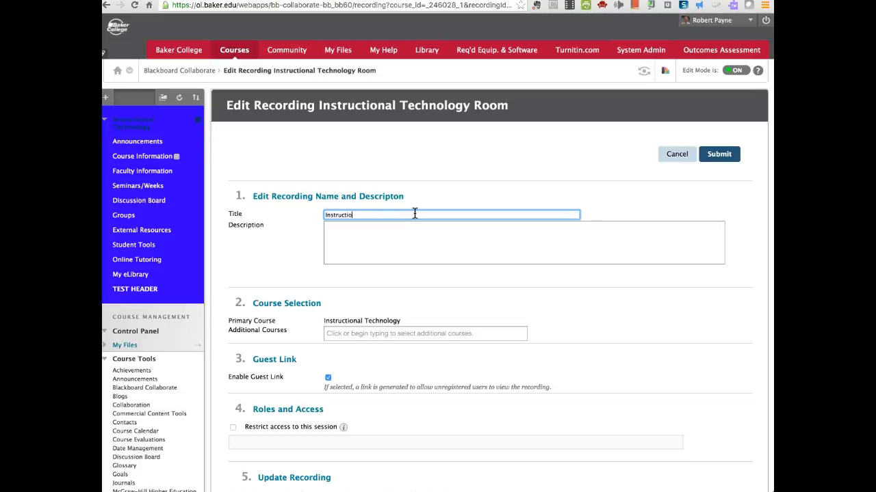
text(ABC101_Week1_intro)
scroll(472, 313, down, 1)
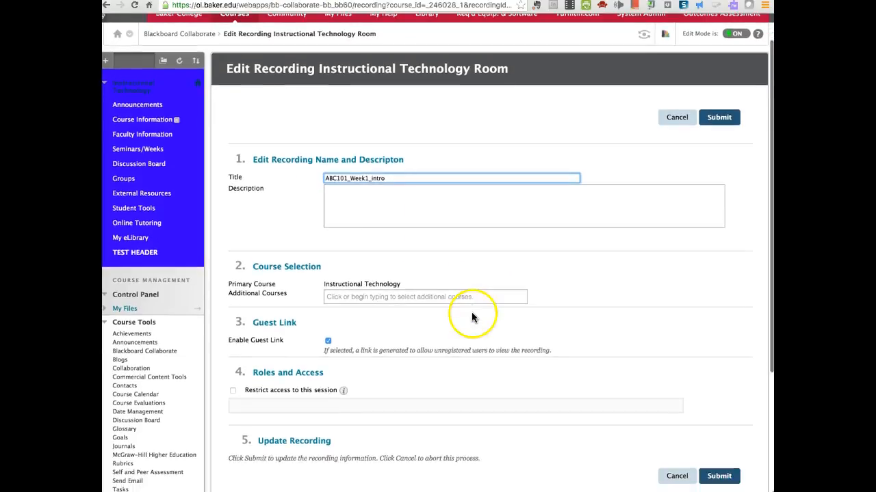
scroll(417, 341, down, 1)
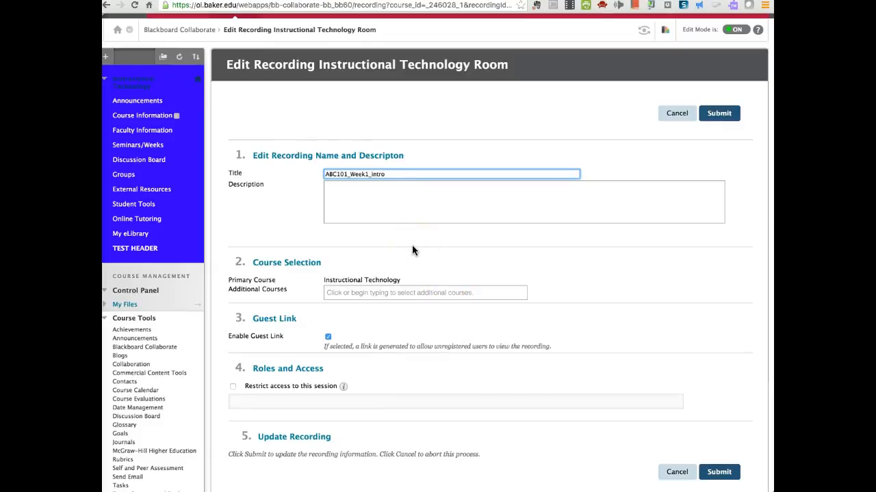
- Browse the additional courses available for the recording and submit the recording's updated details
click(348, 292)
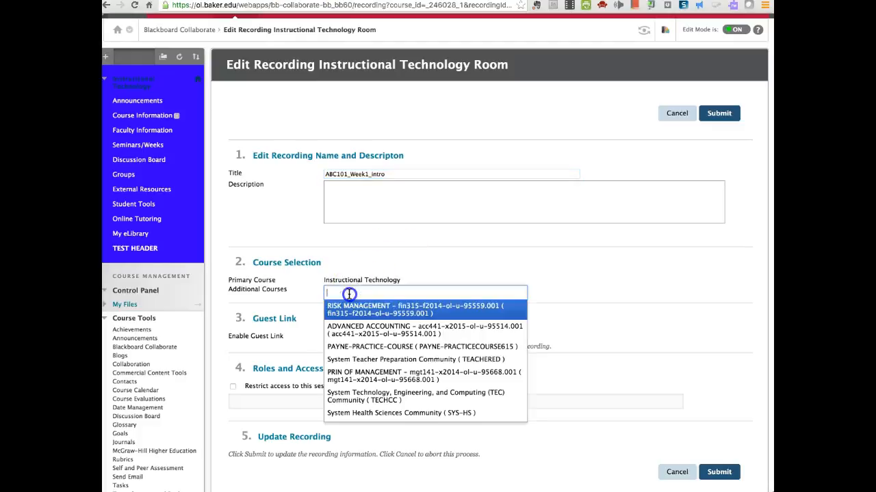
click(372, 413)
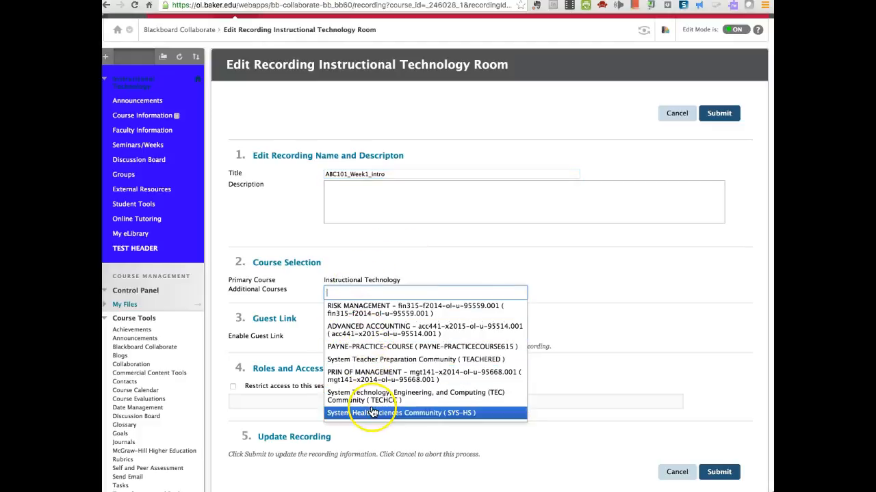
scroll(373, 413, down, 1)
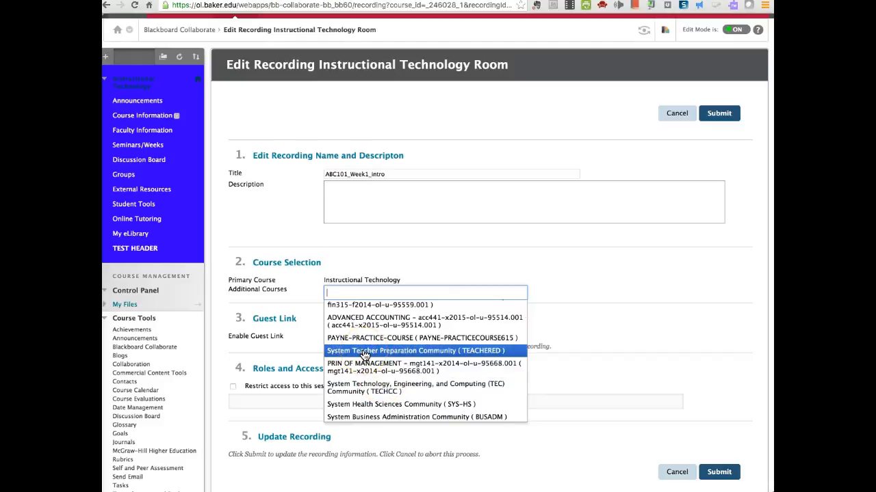
scroll(370, 382, down, 2)
scroll(370, 380, down, 2)
scroll(370, 381, down, 3)
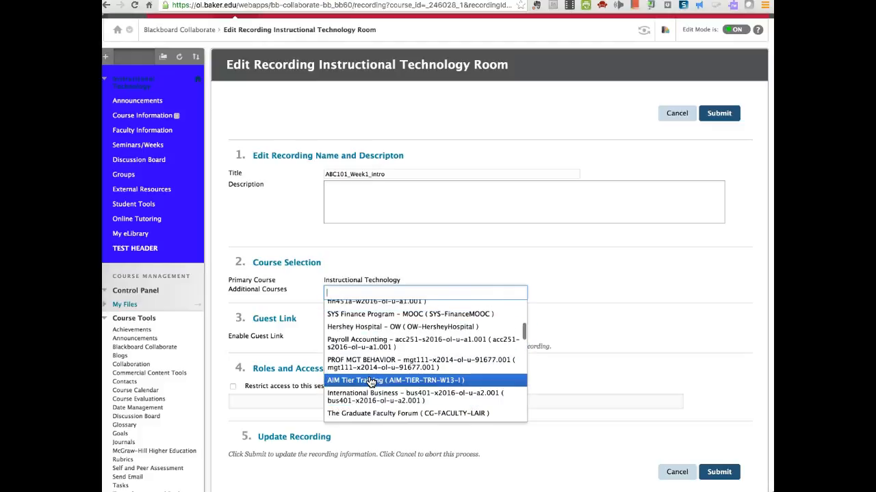
click(371, 382)
click(725, 115)
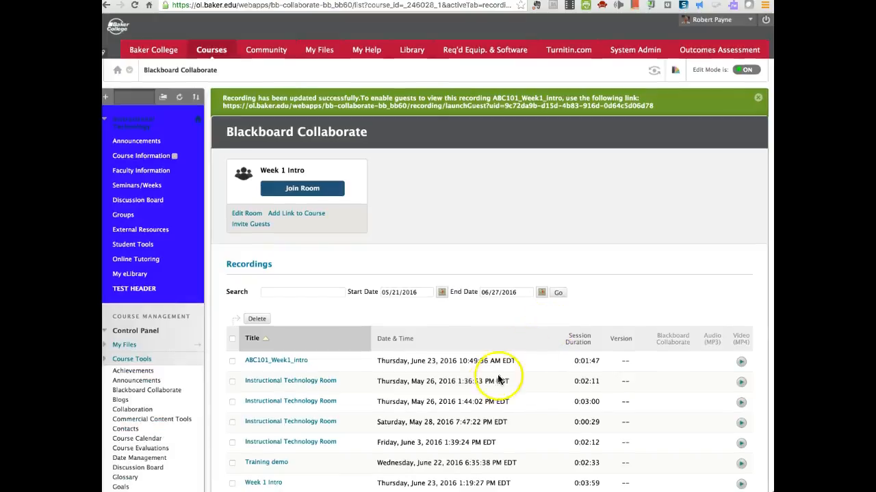
- Start a new thread in the Seminar One – Discussion Board forum with the subject "BB Collaborate test"
scroll(469, 394, down, 2)
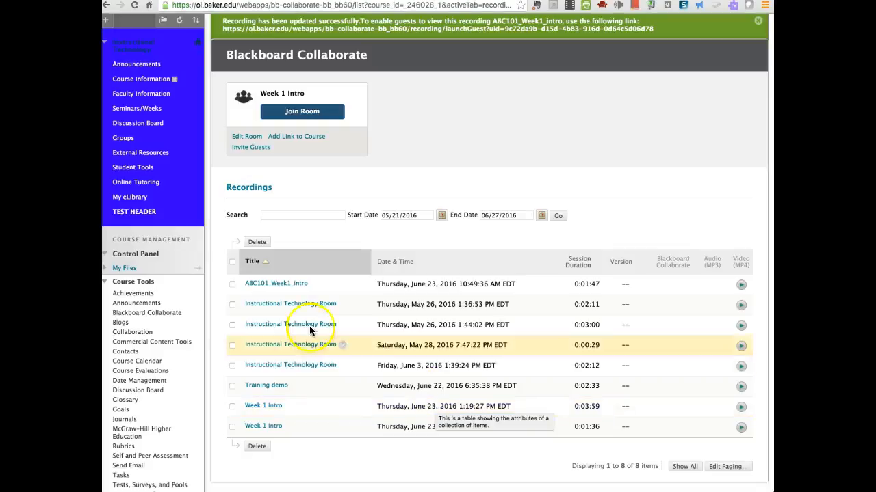
scroll(330, 347, up, 2)
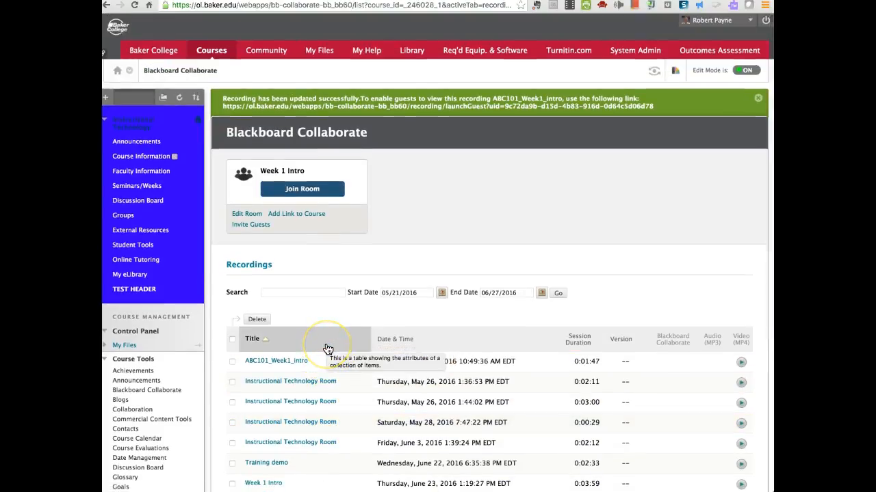
click(143, 202)
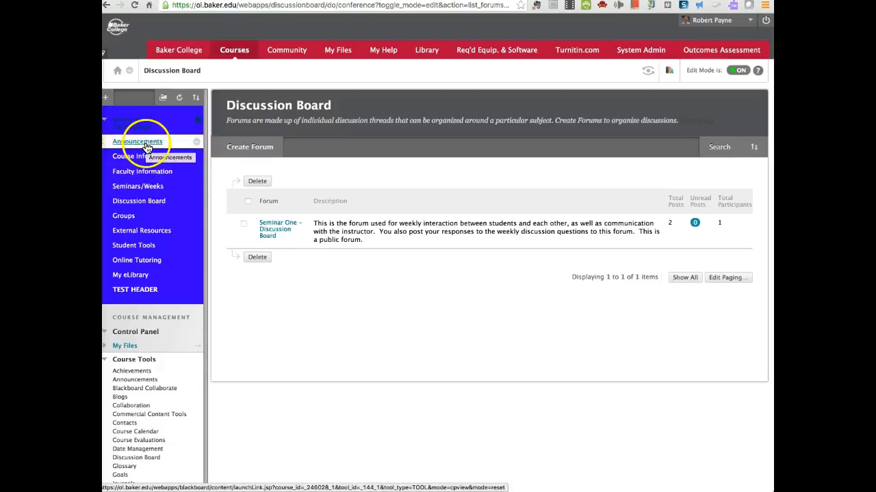
click(280, 227)
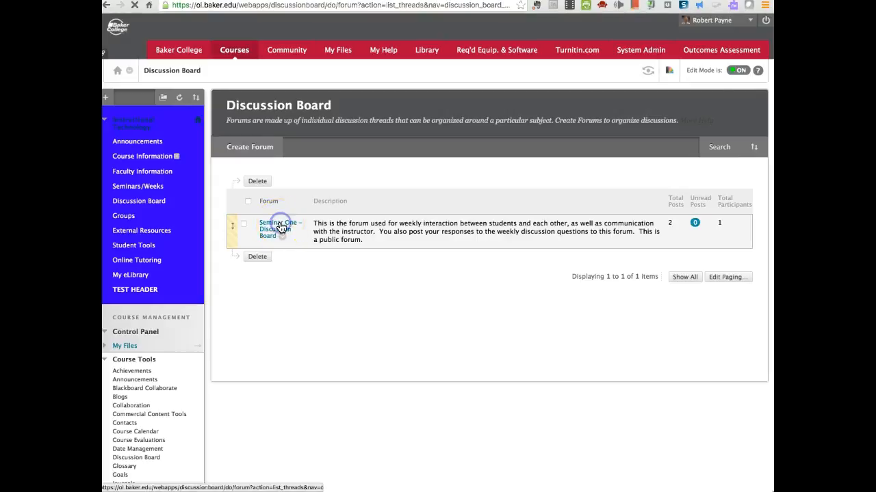
click(260, 192)
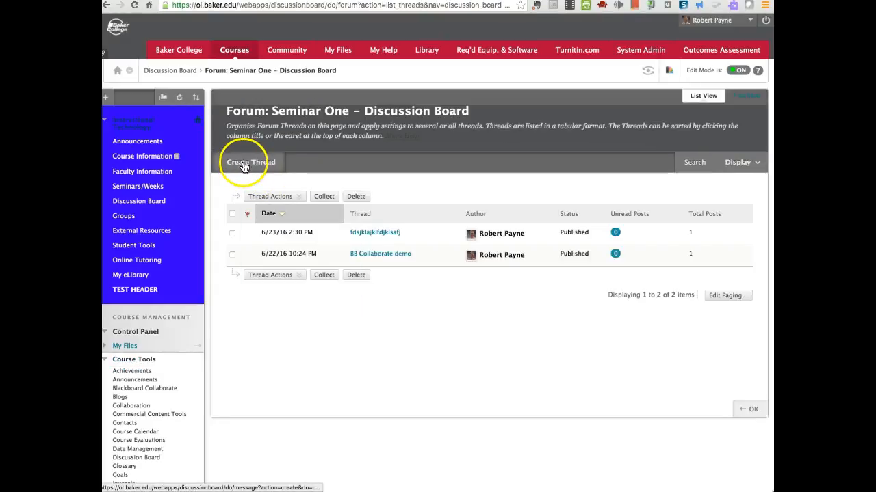
click(243, 166)
click(359, 282)
text(BB)
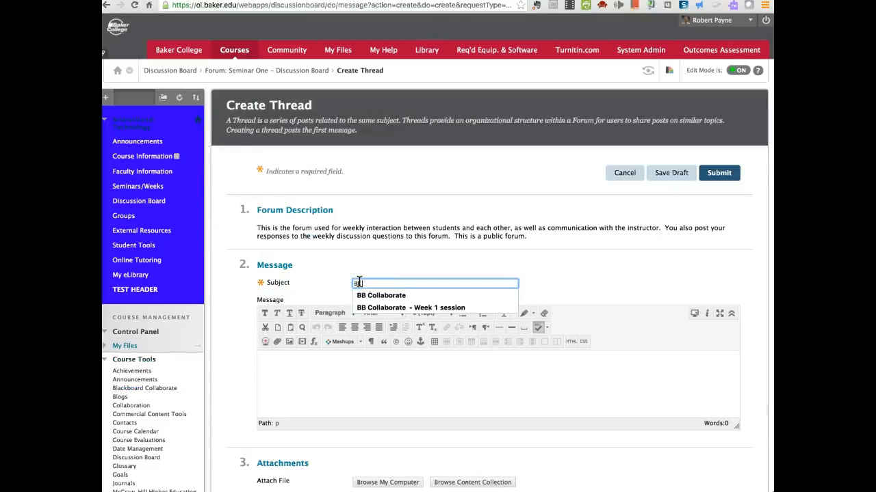
text( Collaborate test)
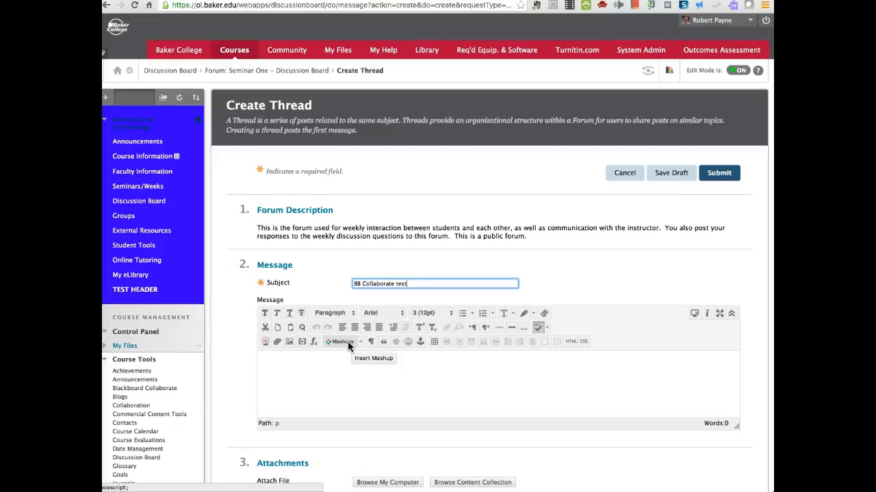
- Insert the Training demo recording into the thread's message as a Blackboard Collaborate mashup
click(345, 342)
click(360, 344)
click(353, 354)
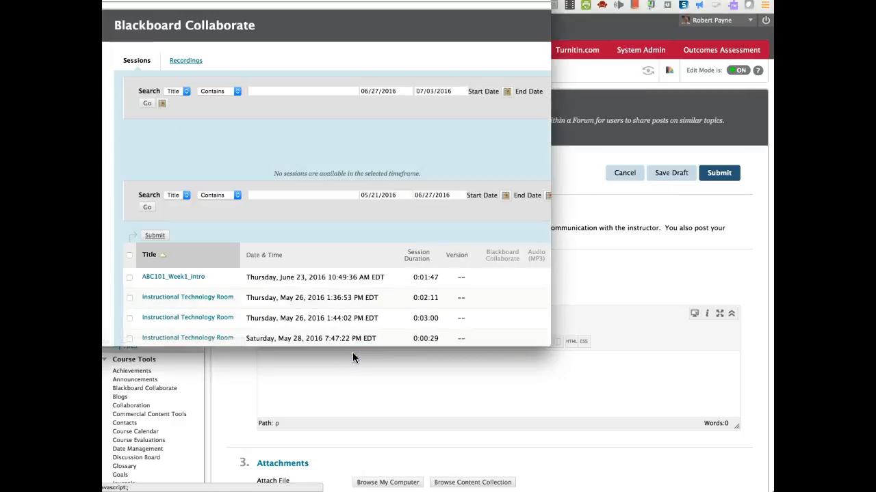
drag(421, 0, 488, 65)
scroll(381, 324, down, 5)
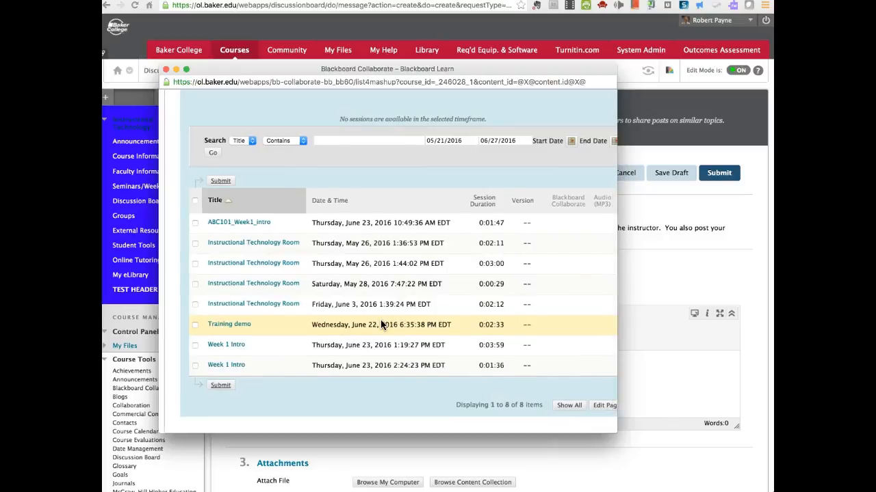
scroll(381, 324, up, 2)
scroll(381, 325, down, 2)
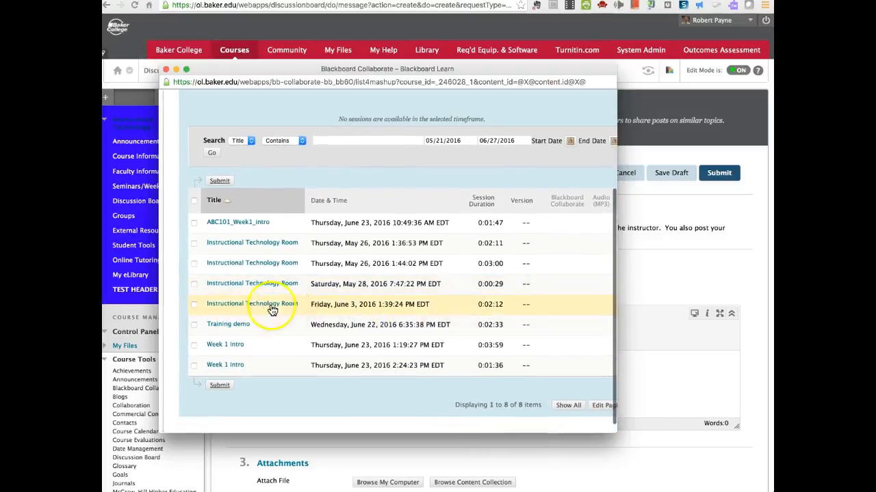
click(192, 325)
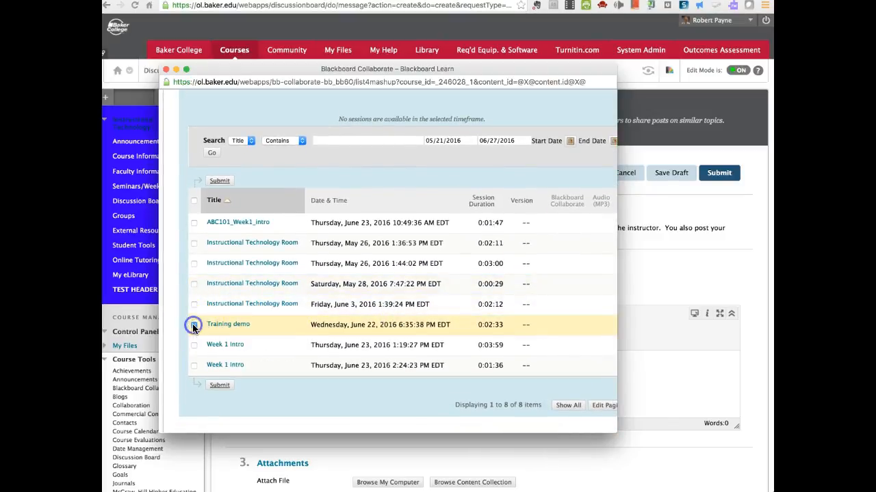
click(217, 388)
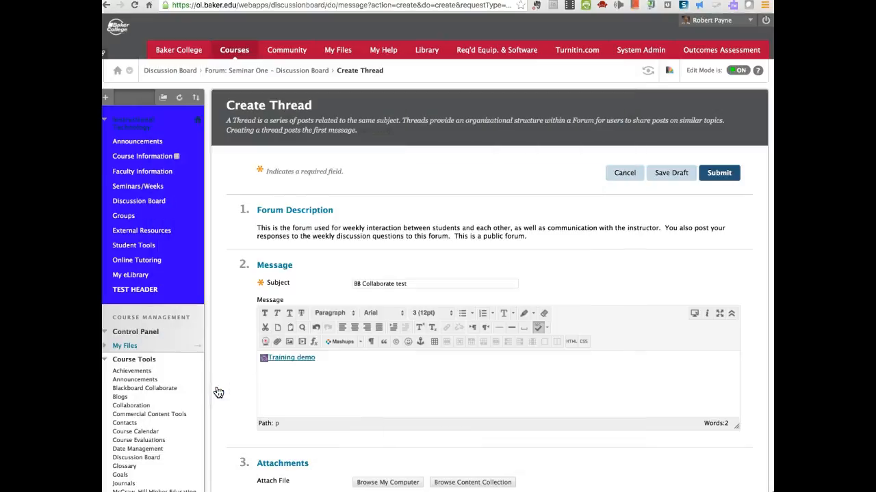
- Add the line "Please click on the link above." below the recording link and submit the thread
click(321, 361)
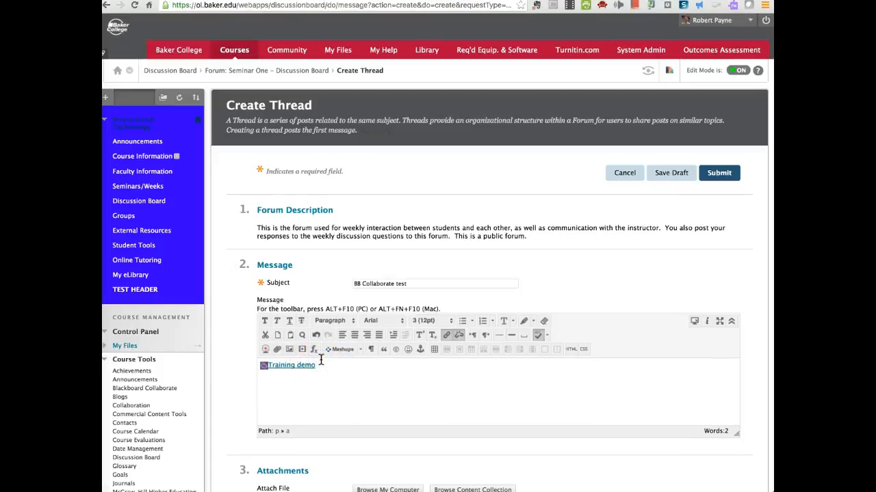
key(Return)
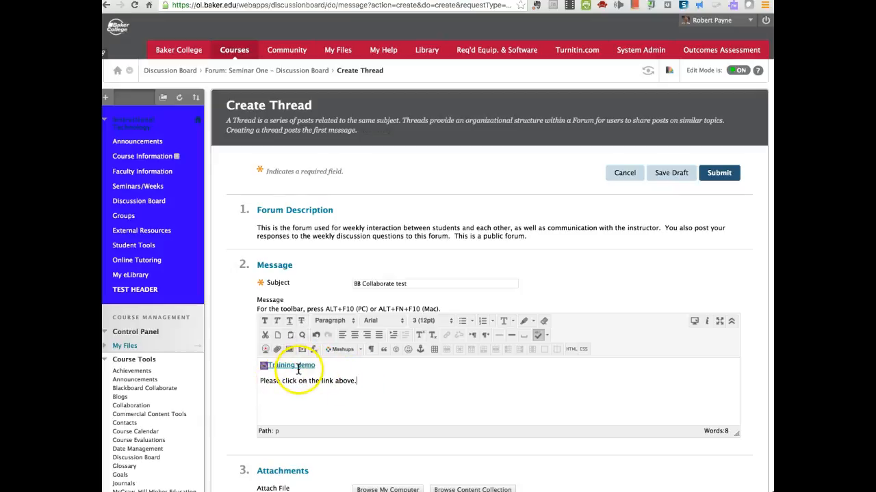
click(719, 175)
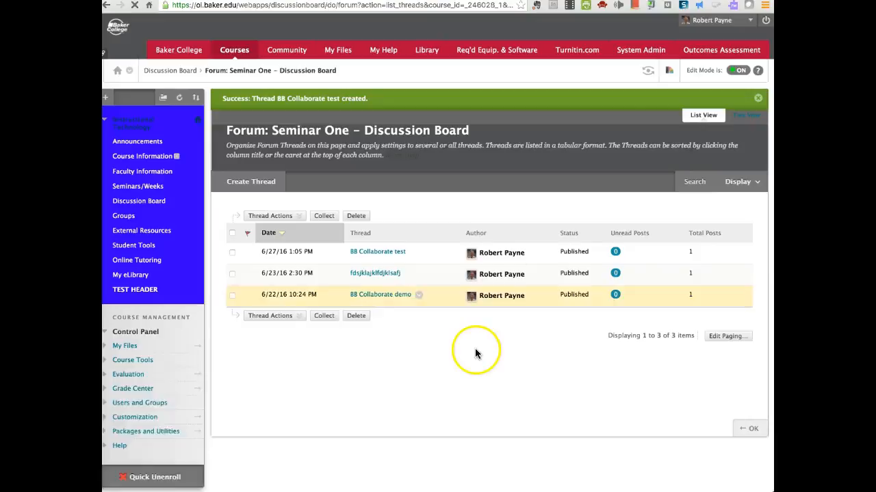
- Open the BB Collaborate test thread and launch its Training demo recording link
click(376, 253)
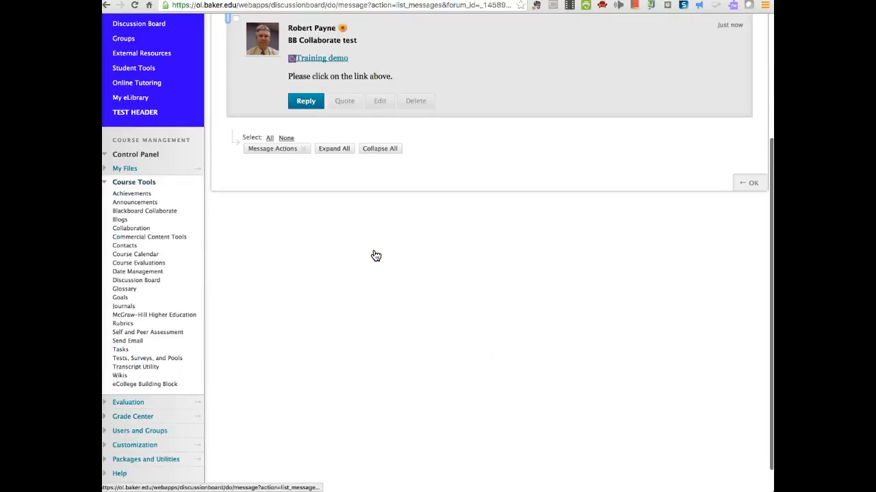
click(333, 60)
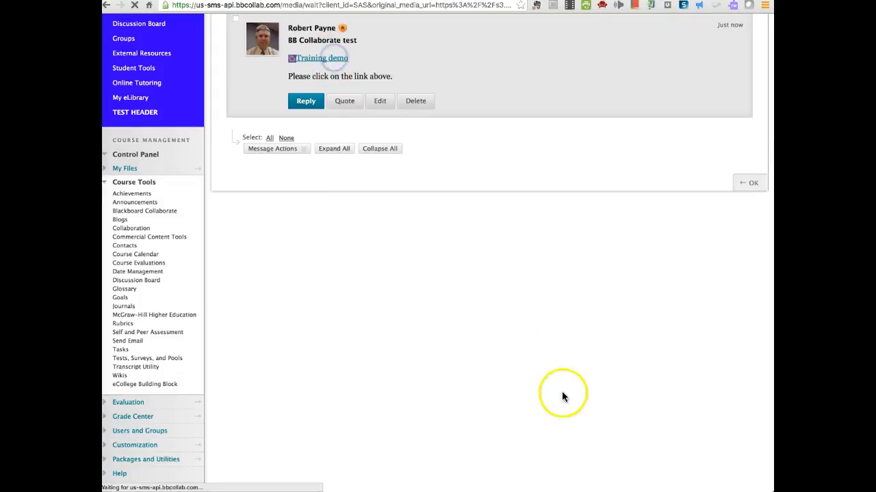